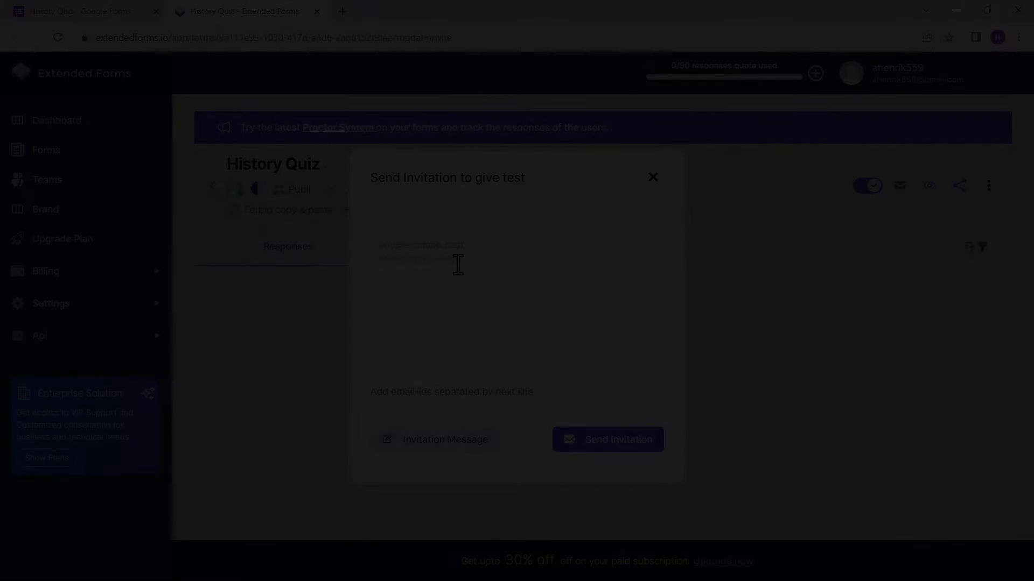
Step: Type the test taker's e-mail address into the History Quiz invitation's email-ids box
{"action": "type", "text": "te"}
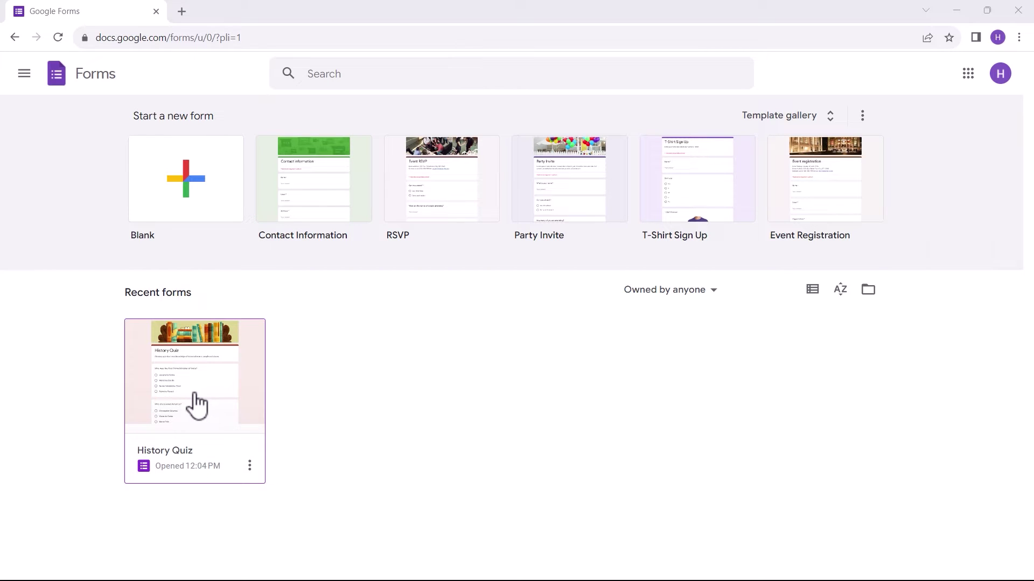
Step: Open the History Quiz form from Recent forms and scroll through its history questions
{"action": "left_click", "coordinate": [195, 396]}
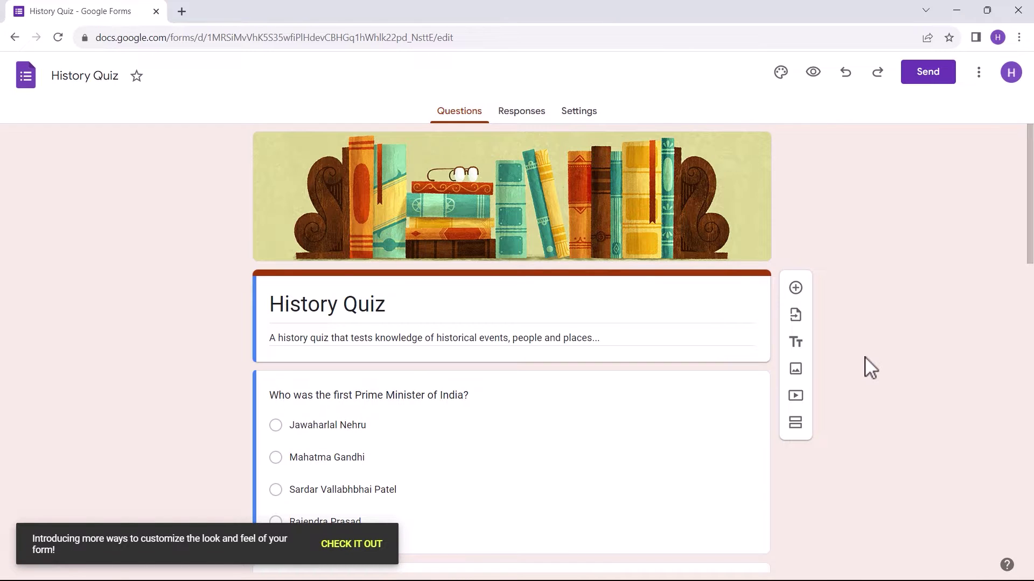
{"action": "scroll", "coordinate": [868, 364], "scroll_direction": "down", "scroll_amount": 3}
{"action": "scroll", "coordinate": [854, 364], "scroll_direction": "down", "scroll_amount": 14}
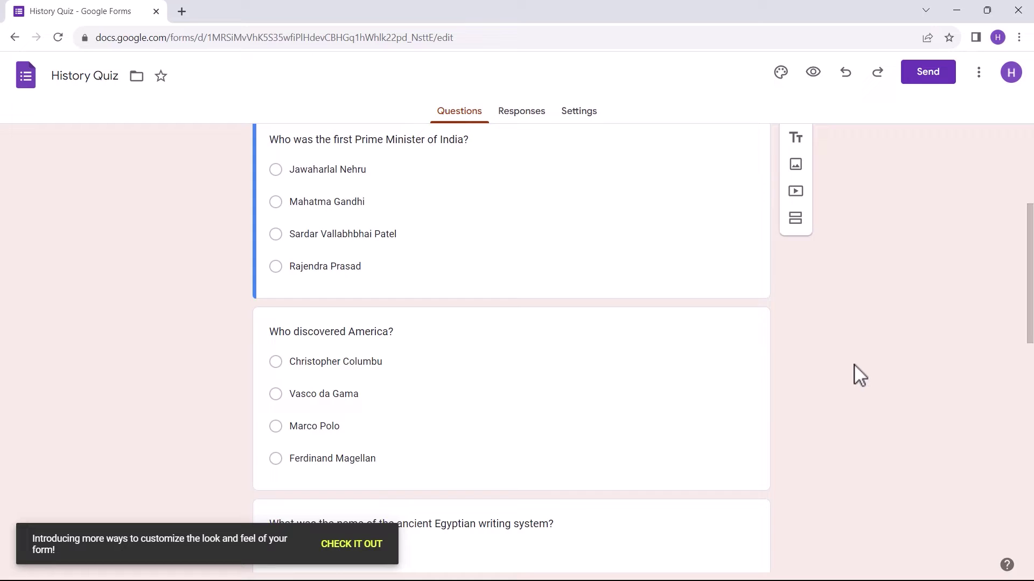
{"action": "scroll", "coordinate": [860, 375], "scroll_direction": "down", "scroll_amount": 6}
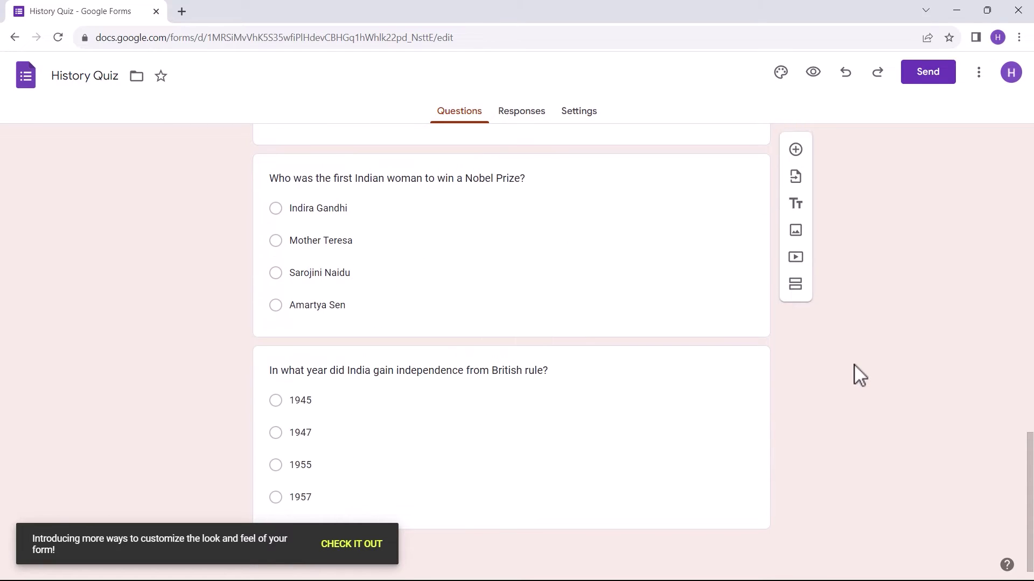
{"action": "scroll", "coordinate": [860, 376], "scroll_direction": "up", "scroll_amount": 10}
{"action": "scroll", "coordinate": [859, 375], "scroll_direction": "up", "scroll_amount": 9}
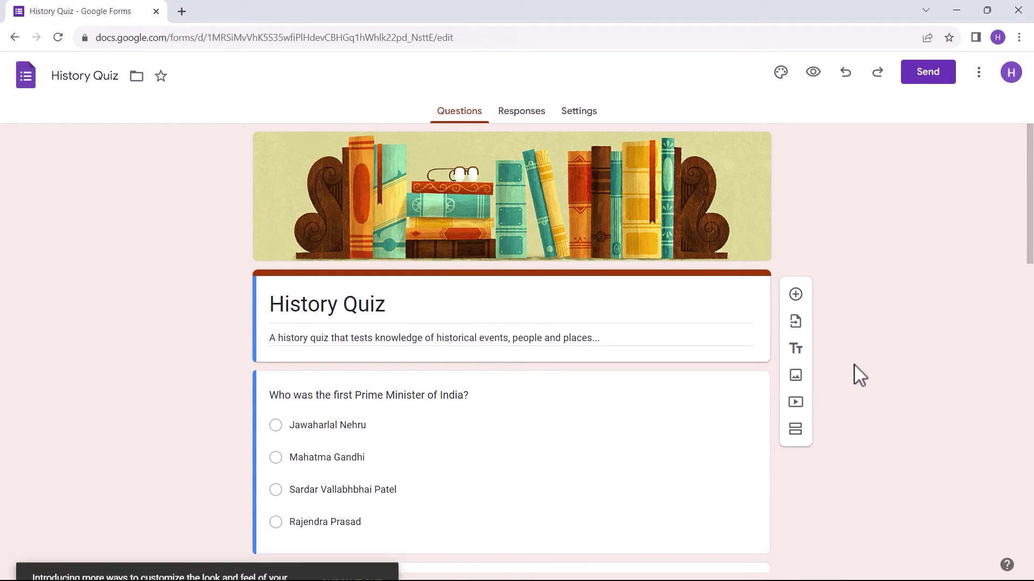
Step: Email the History Quiz to the test taker's address with the form included in the email
{"action": "left_click", "coordinate": [929, 78]}
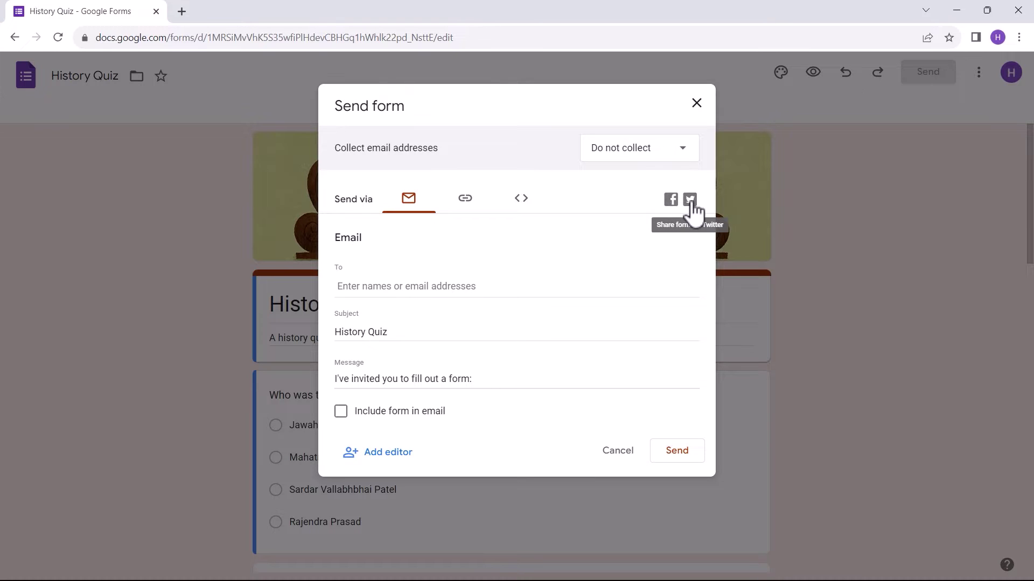
{"action": "left_click", "coordinate": [397, 288]}
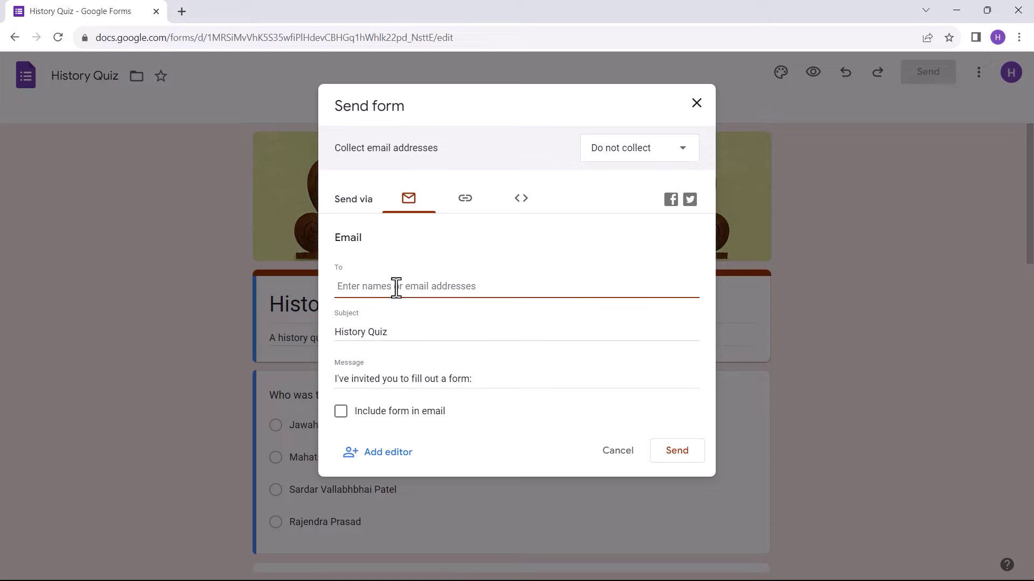
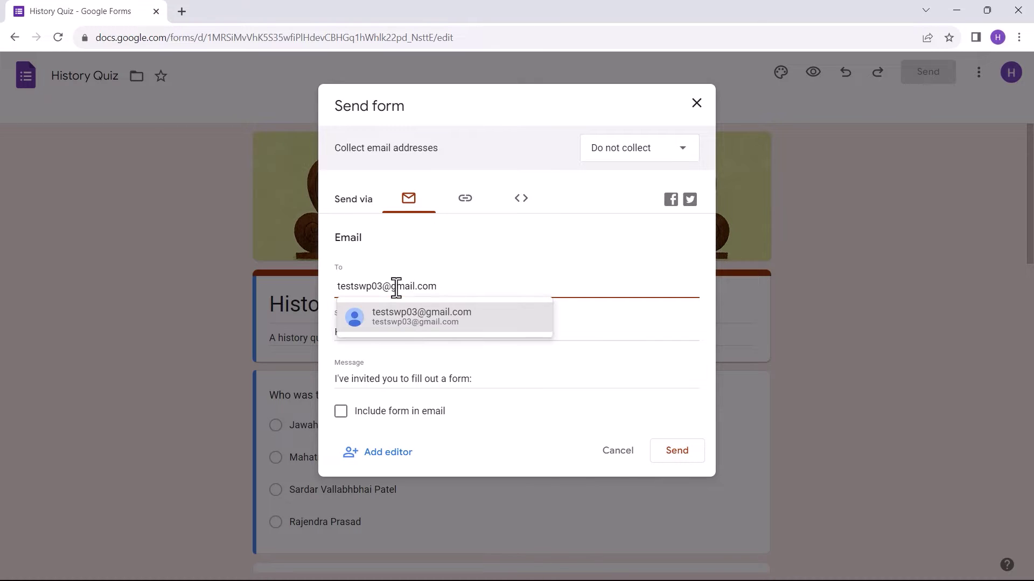
{"action": "left_click", "coordinate": [411, 321]}
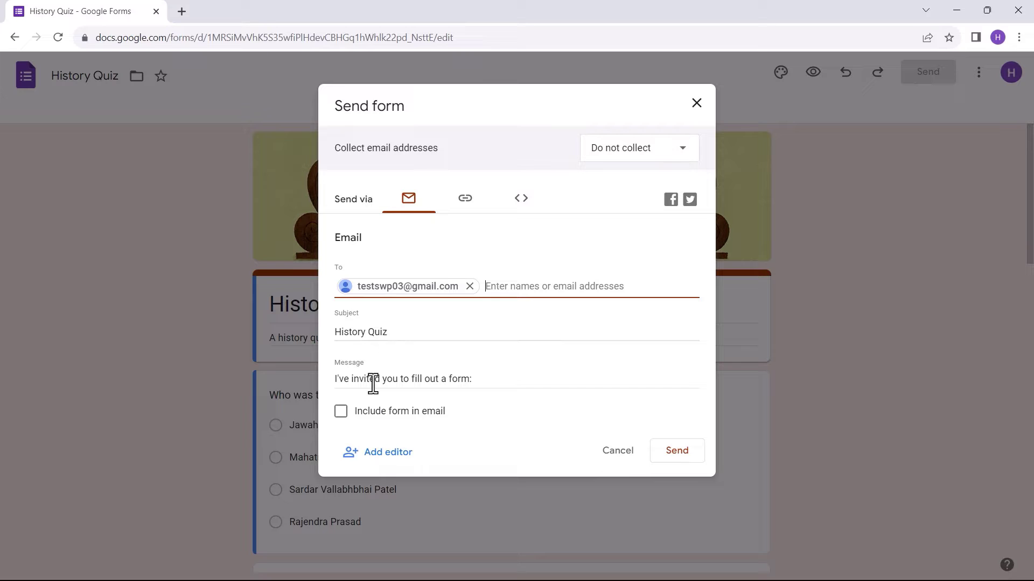
{"action": "left_click", "coordinate": [341, 413]}
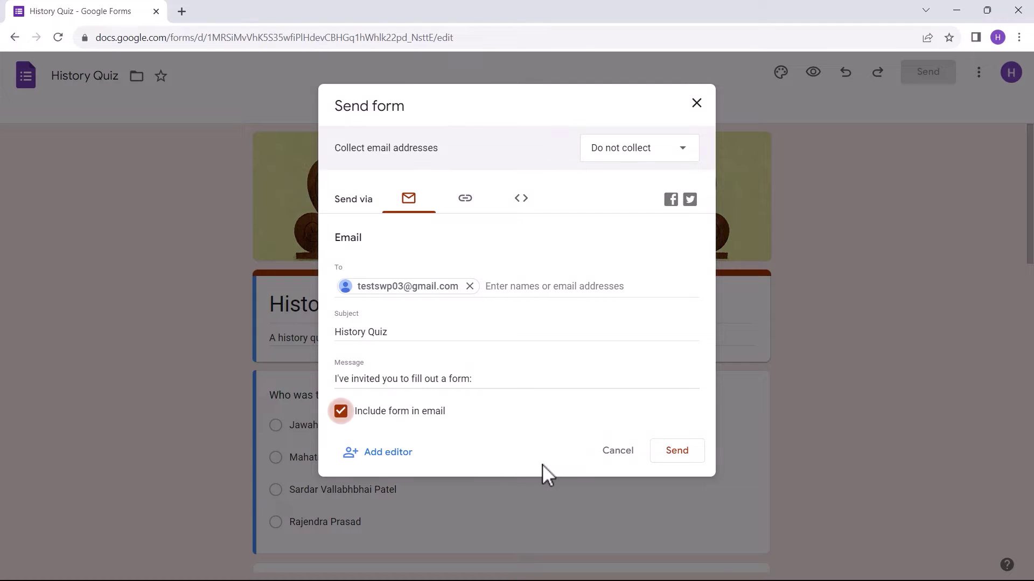
{"action": "left_click", "coordinate": [677, 453]}
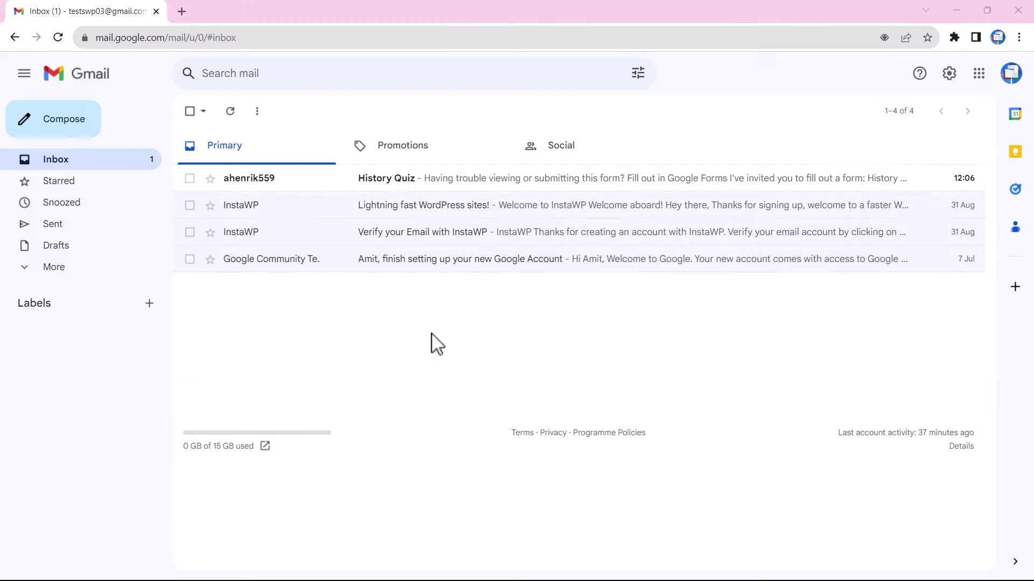
Step: Open the History Quiz invitation email in Gmail and look over the embedded form
{"action": "left_click", "coordinate": [302, 183]}
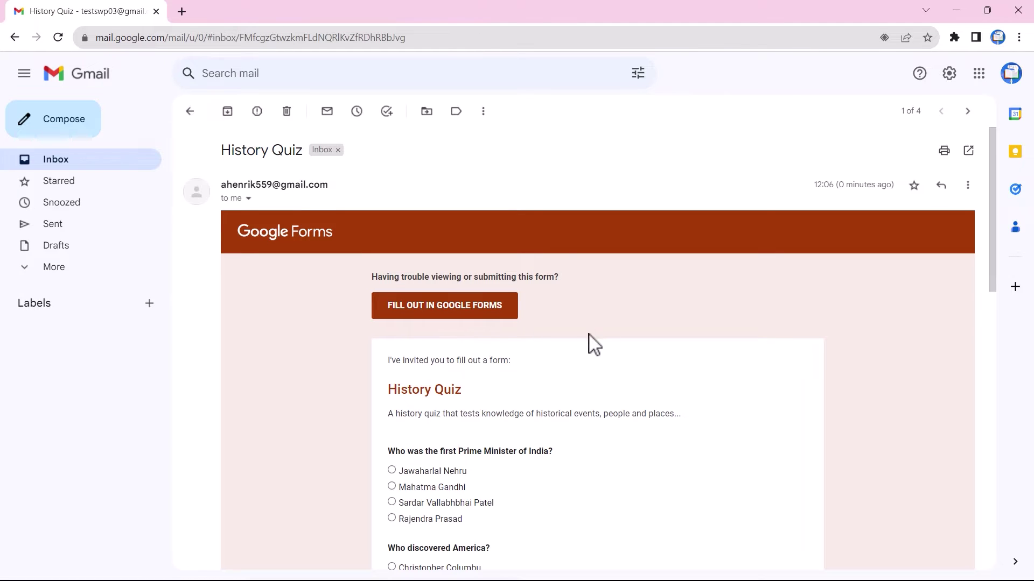
{"action": "scroll", "coordinate": [598, 350], "scroll_direction": "down", "scroll_amount": 7}
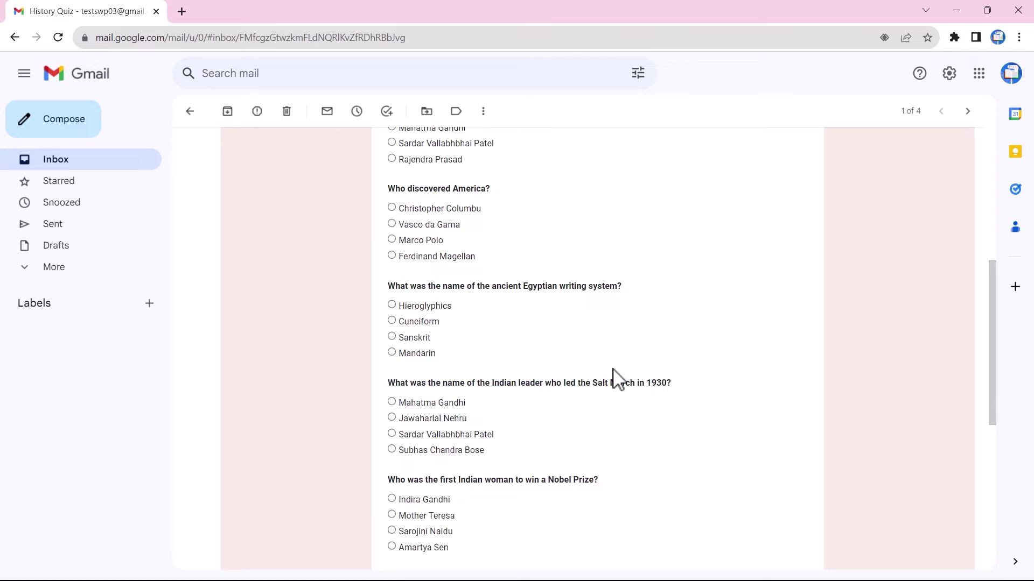
{"action": "scroll", "coordinate": [618, 379], "scroll_direction": "down", "scroll_amount": 5}
{"action": "scroll", "coordinate": [618, 380], "scroll_direction": "up", "scroll_amount": 7}
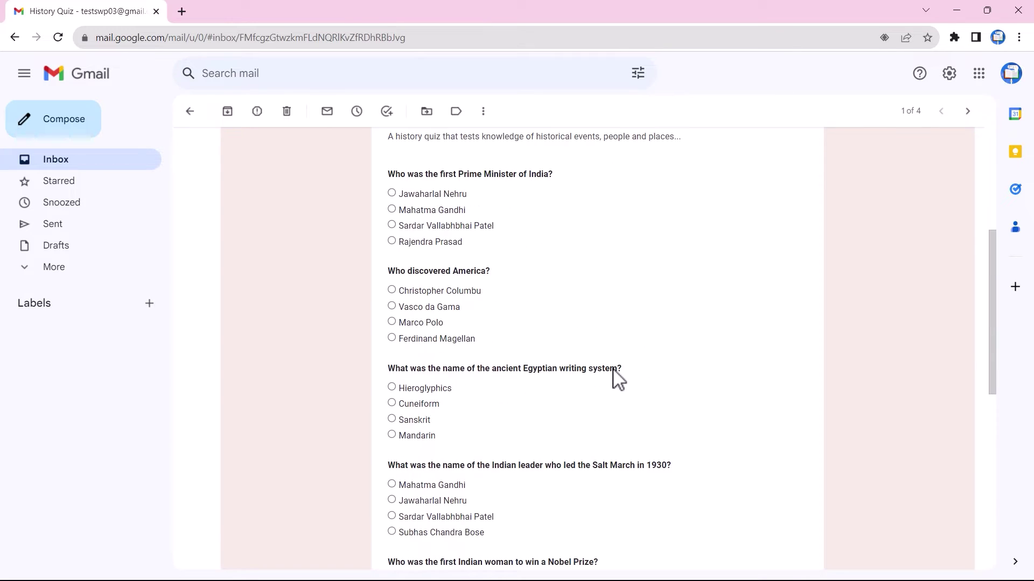
{"action": "scroll", "coordinate": [614, 379], "scroll_direction": "up", "scroll_amount": 5}
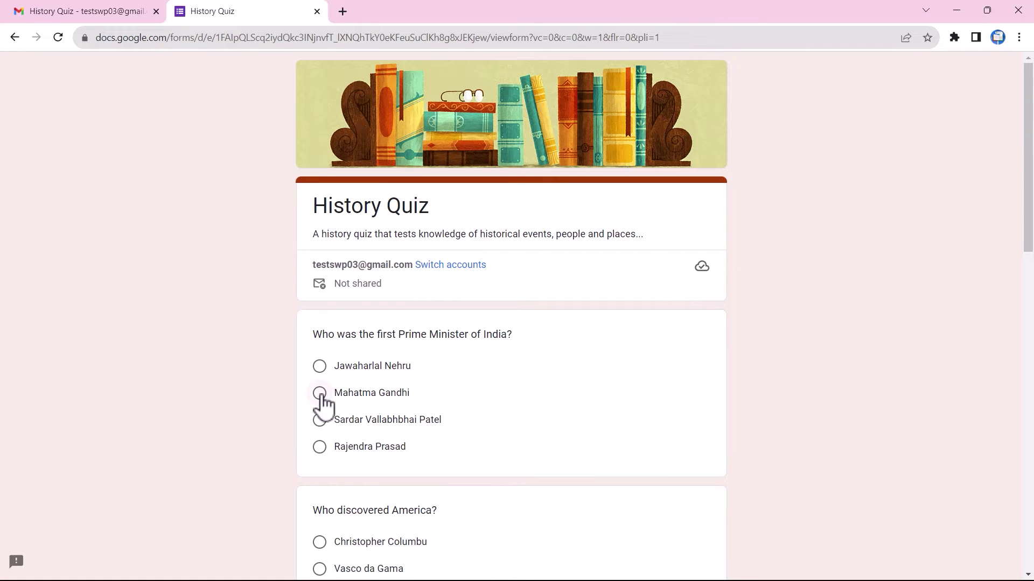
Step: Answer Gandhi, Vasco da Gama, Cuneiform, Sardar Patel, Sarojini Naidu and 1947, then submit
{"action": "left_click", "coordinate": [320, 398]}
{"action": "scroll", "coordinate": [322, 405], "scroll_direction": "down", "scroll_amount": 3}
{"action": "left_click", "coordinate": [319, 413]}
{"action": "scroll", "coordinate": [319, 433], "scroll_direction": "down", "scroll_amount": 3}
{"action": "left_click", "coordinate": [319, 454]}
{"action": "scroll", "coordinate": [323, 442], "scroll_direction": "down", "scroll_amount": 4}
{"action": "left_click", "coordinate": [319, 415]}
{"action": "scroll", "coordinate": [322, 423], "scroll_direction": "down", "scroll_amount": 3}
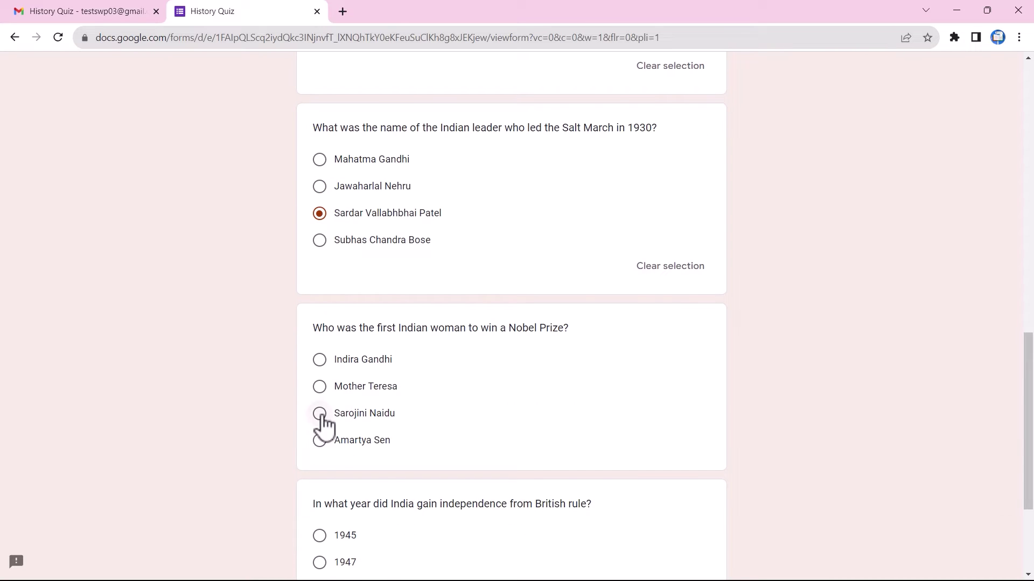
{"action": "left_click", "coordinate": [319, 413]}
{"action": "scroll", "coordinate": [323, 401], "scroll_direction": "down", "scroll_amount": 3}
{"action": "left_click", "coordinate": [322, 392]}
{"action": "left_click", "coordinate": [328, 516]}
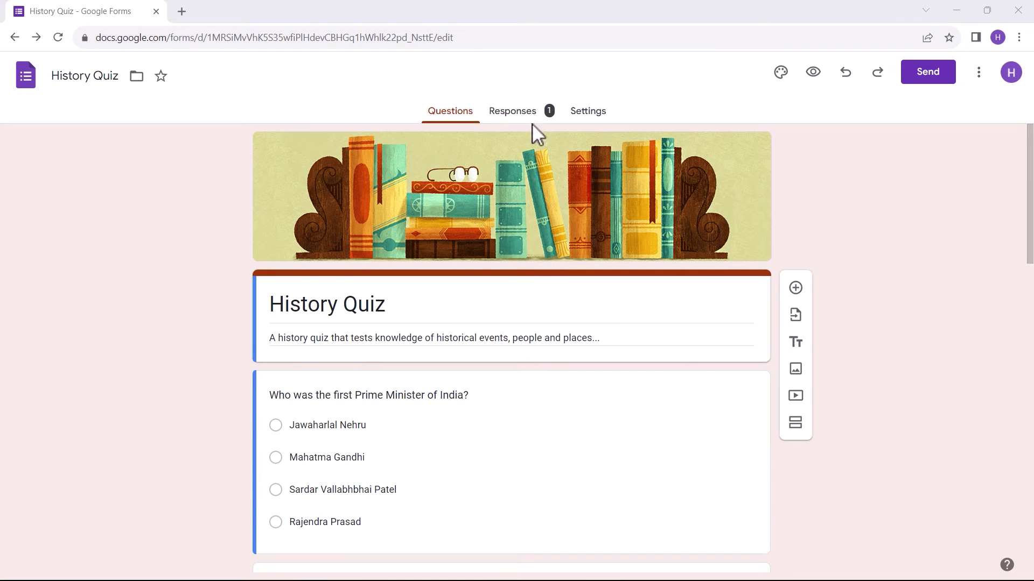
Step: Review the single response and link responses to a new History Quiz (Responses) spreadsheet
{"action": "left_click", "coordinate": [528, 119]}
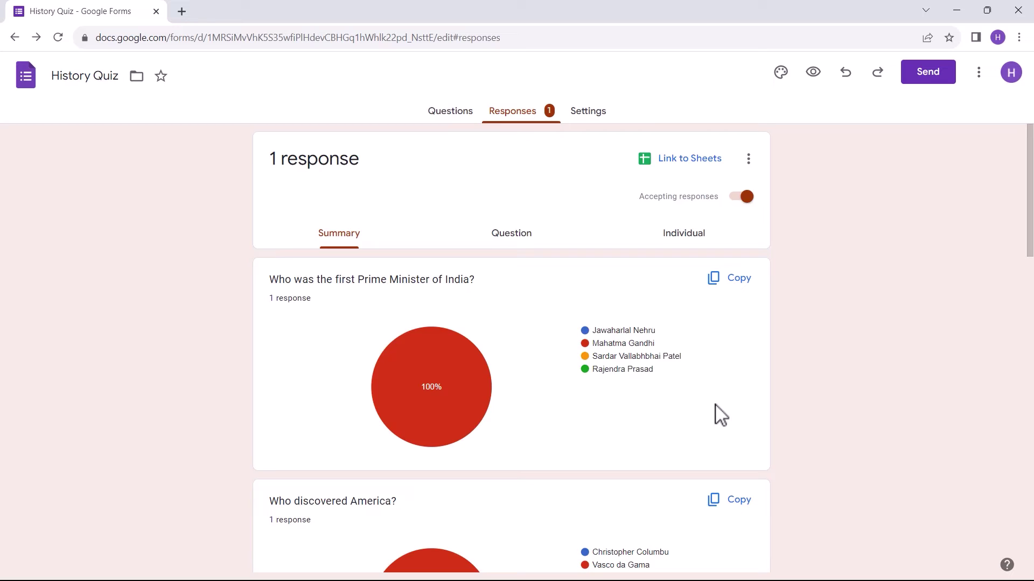
{"action": "scroll", "coordinate": [720, 414], "scroll_direction": "down", "scroll_amount": 15}
{"action": "scroll", "coordinate": [721, 416], "scroll_direction": "up", "scroll_amount": 15}
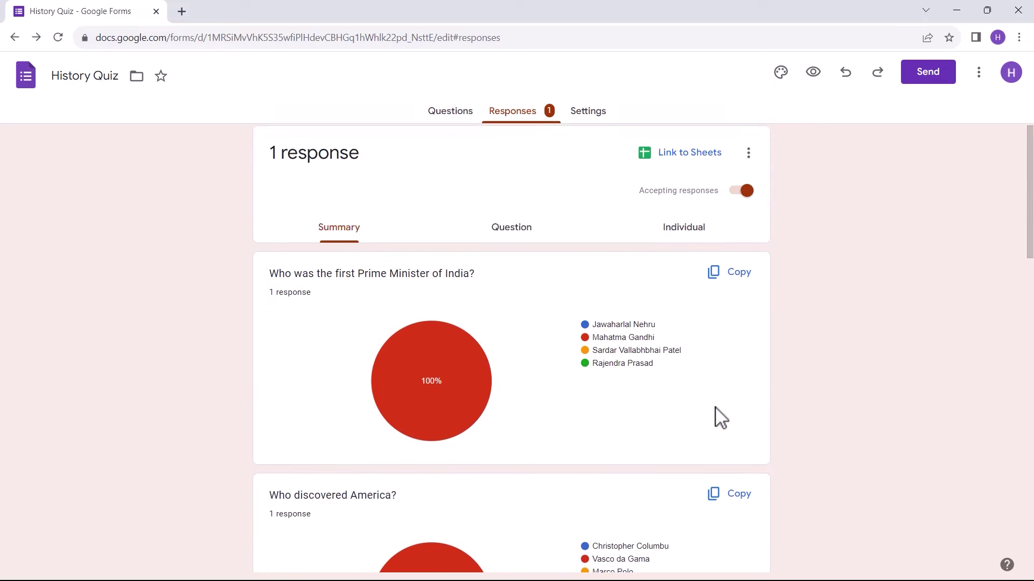
{"action": "left_click", "coordinate": [689, 171]}
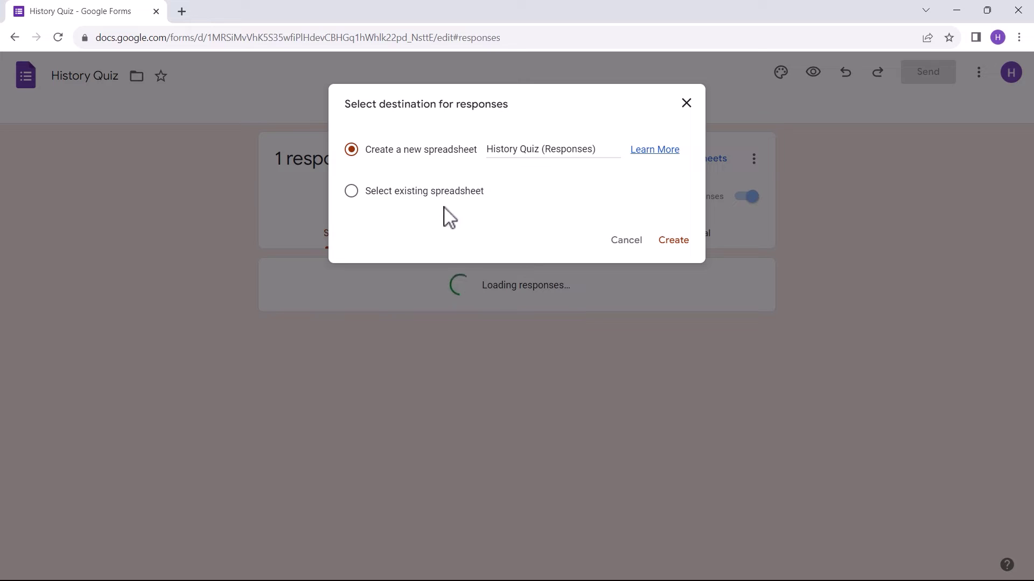
{"action": "left_click", "coordinate": [674, 243]}
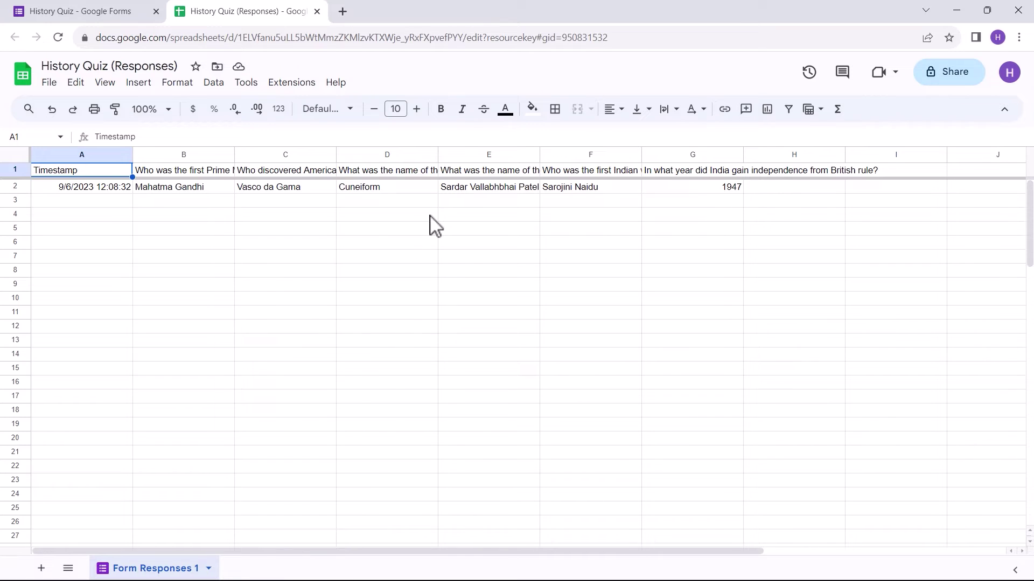
Step: Close the History Quiz (Responses) spreadsheet after checking the answers in Form Responses 1
{"action": "left_click", "coordinate": [317, 11]}
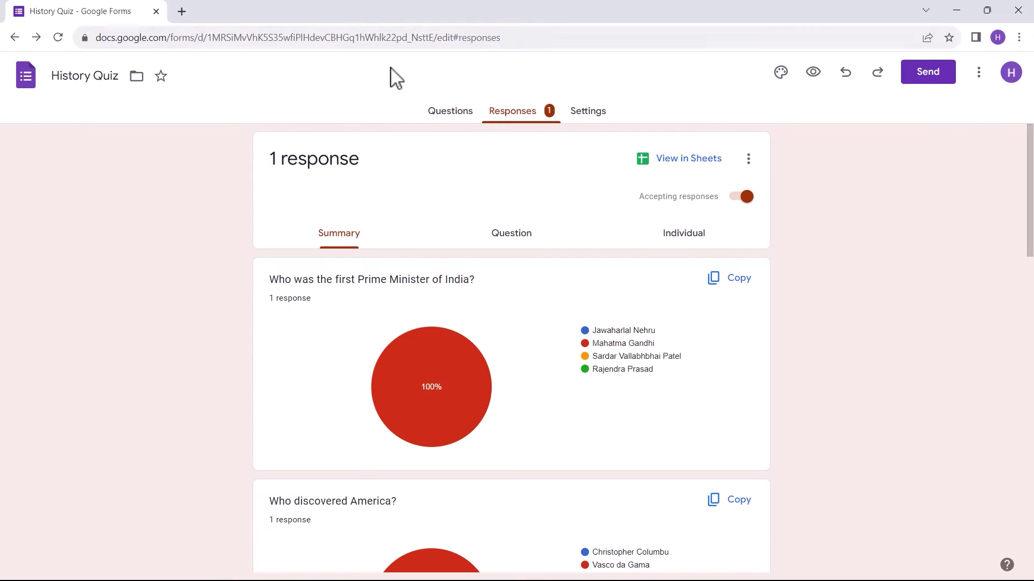
Step: Search the add-ons marketplace for 'exten' and open Timer for Google Forms - Extended Forms
{"action": "left_click", "coordinate": [748, 158]}
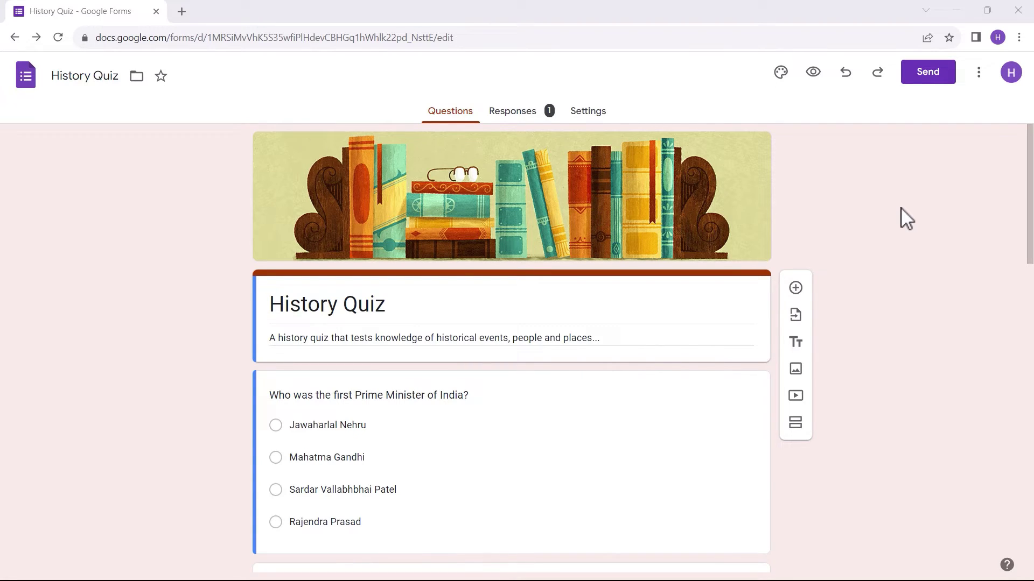
{"action": "left_click", "coordinate": [978, 75]}
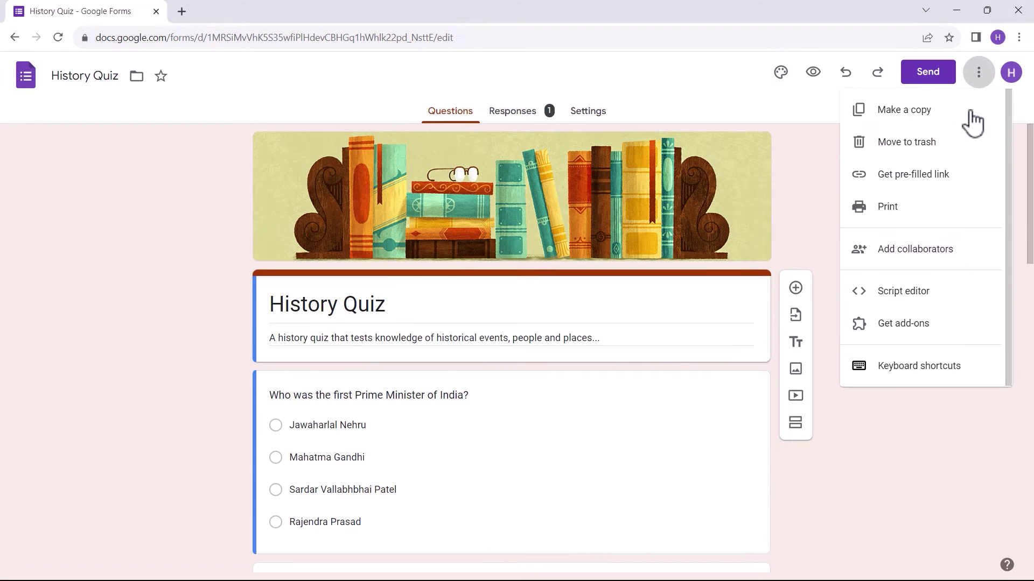
{"action": "left_click", "coordinate": [932, 341]}
{"action": "left_click", "coordinate": [545, 107]}
{"action": "type", "text": "exten"}
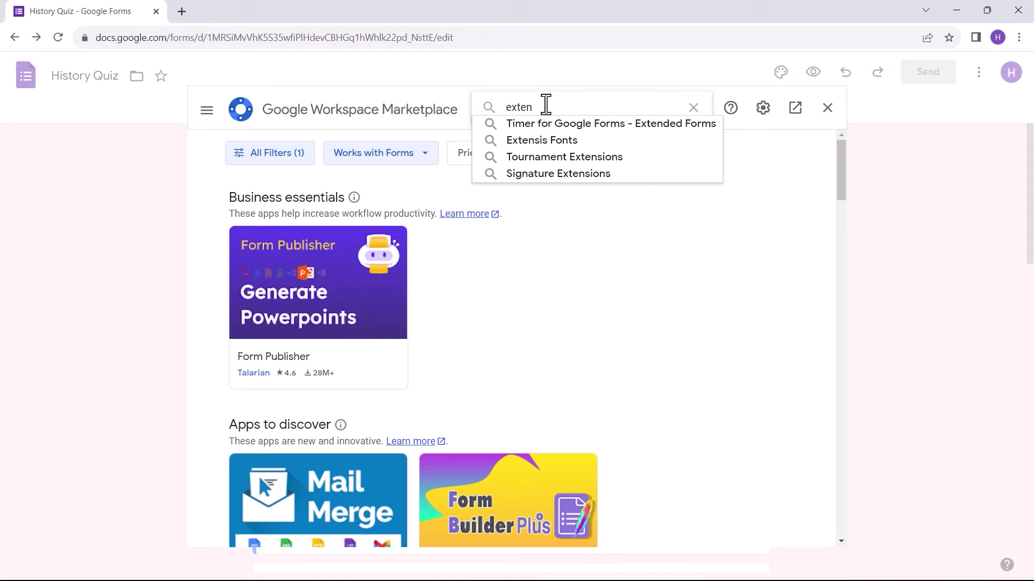
{"action": "left_click", "coordinate": [561, 123]}
{"action": "left_click", "coordinate": [302, 317]}
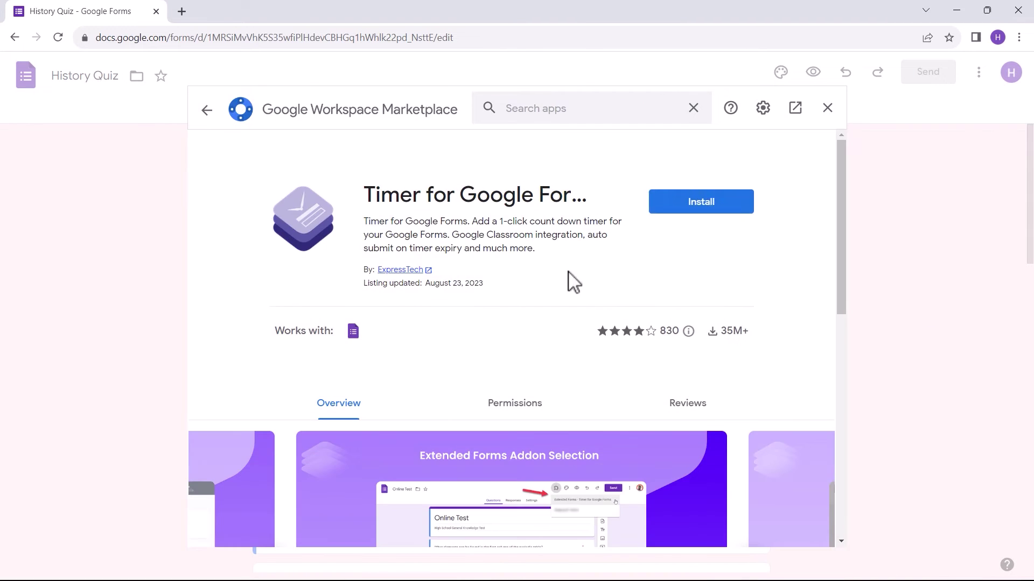
Step: Install the timer add-on with the owner's account, grant access, and show the add-ons list
{"action": "left_click", "coordinate": [698, 203]}
{"action": "left_click", "coordinate": [602, 395]}
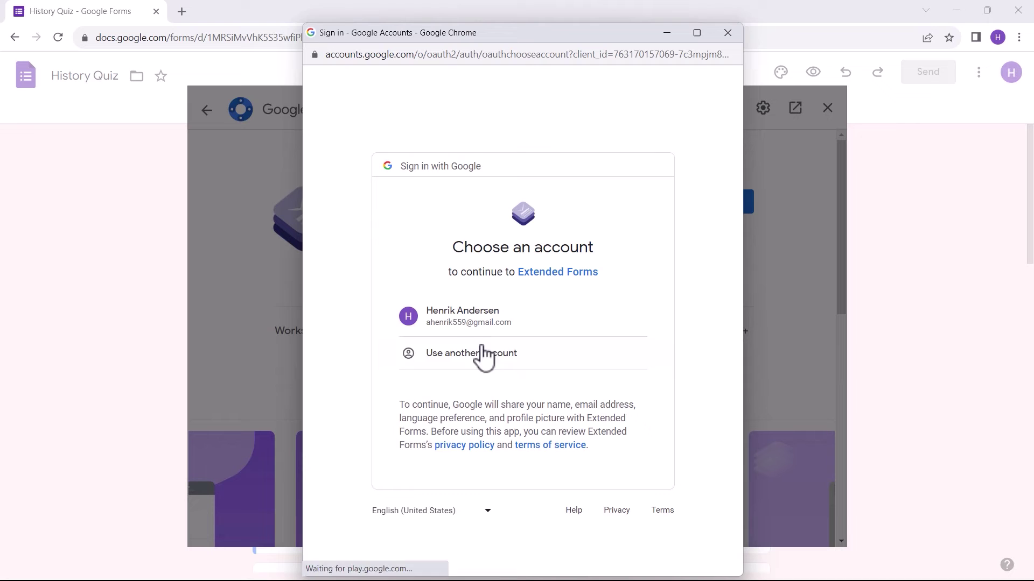
{"action": "left_click", "coordinate": [468, 318]}
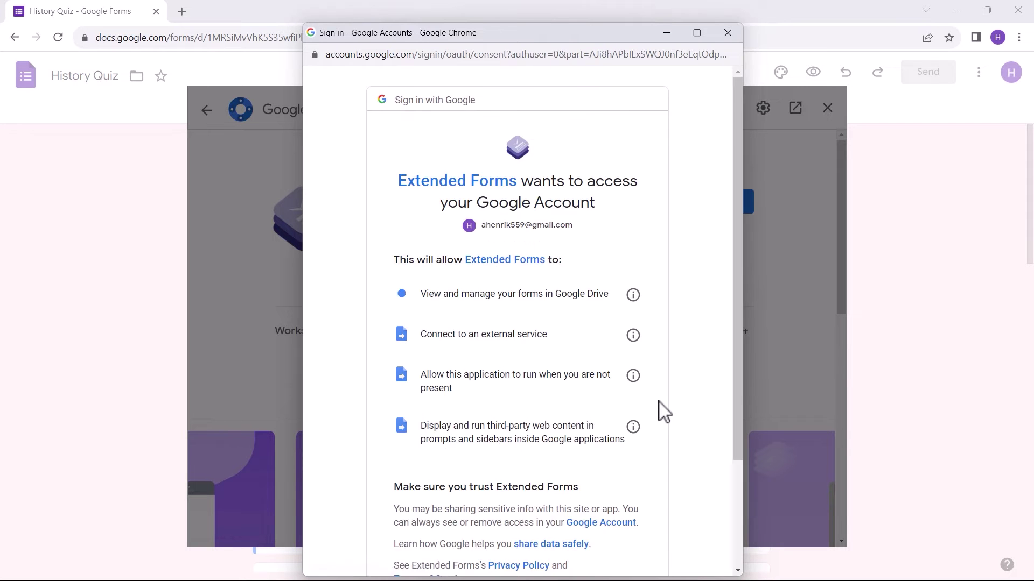
{"action": "scroll", "coordinate": [596, 430], "scroll_direction": "down", "scroll_amount": 5}
{"action": "left_click", "coordinate": [595, 490]}
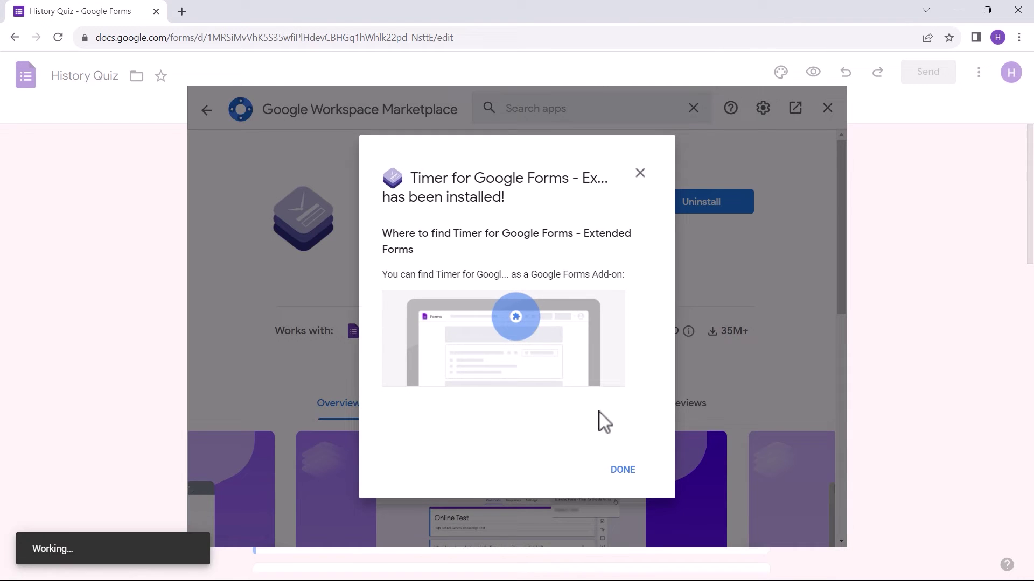
{"action": "left_click", "coordinate": [621, 469]}
{"action": "left_click", "coordinate": [828, 109]}
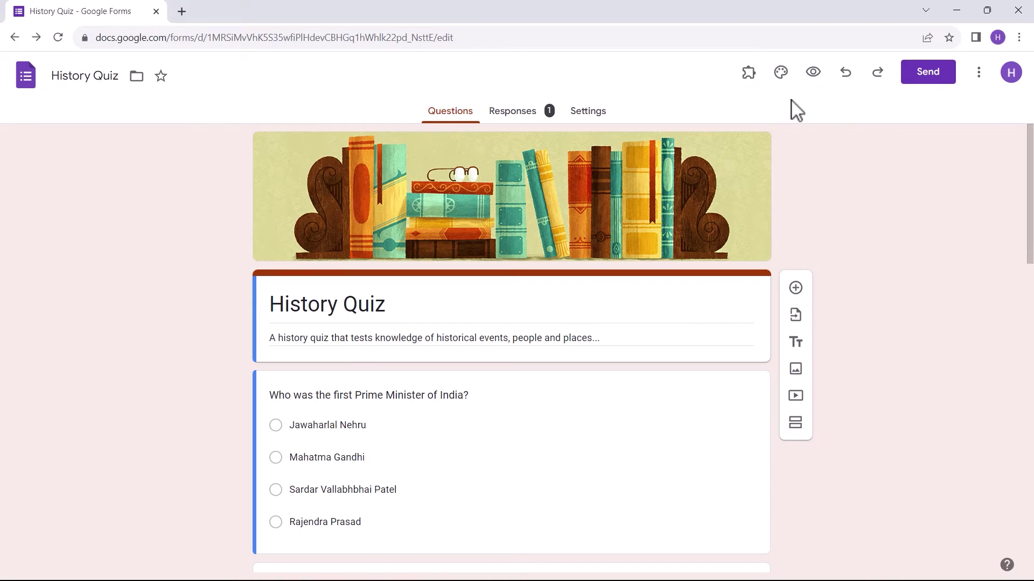
{"action": "left_click", "coordinate": [748, 74]}
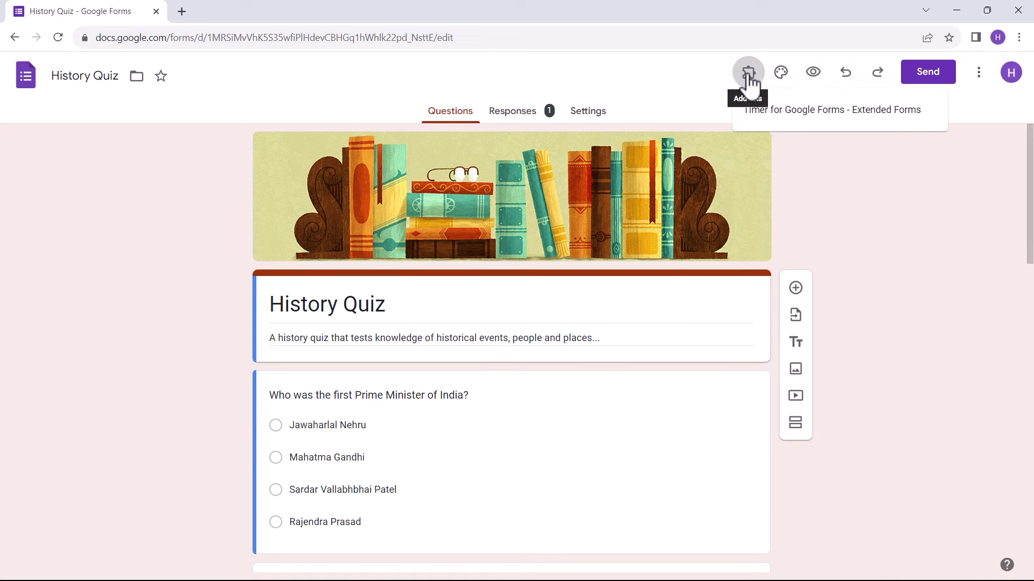
Step: Connect History Quiz to Extendedforms.io, fix settings, keep Link (Email required), and save 3 minutes
{"action": "left_click", "coordinate": [814, 112]}
{"action": "left_click", "coordinate": [438, 155]}
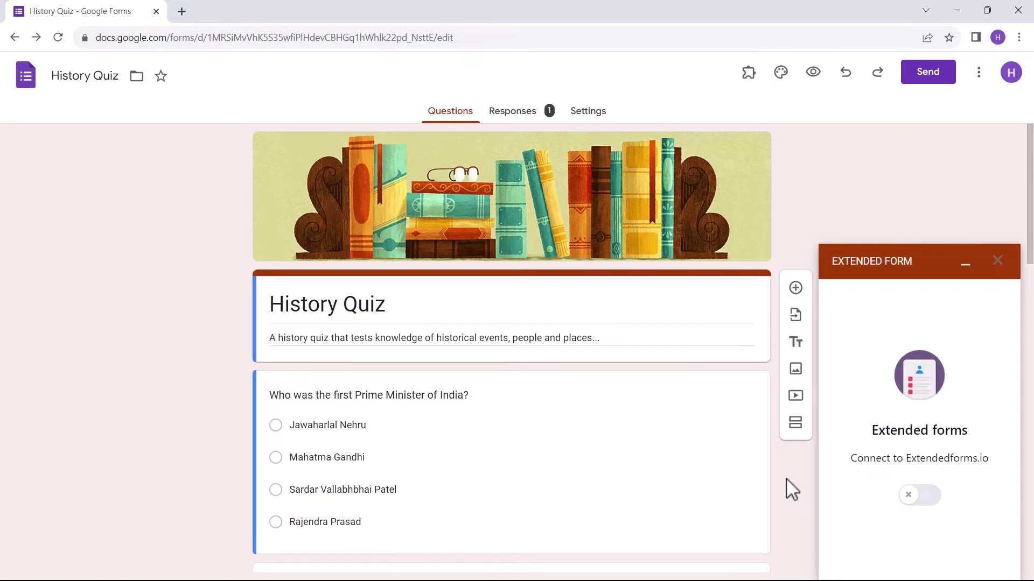
{"action": "left_click", "coordinate": [919, 493]}
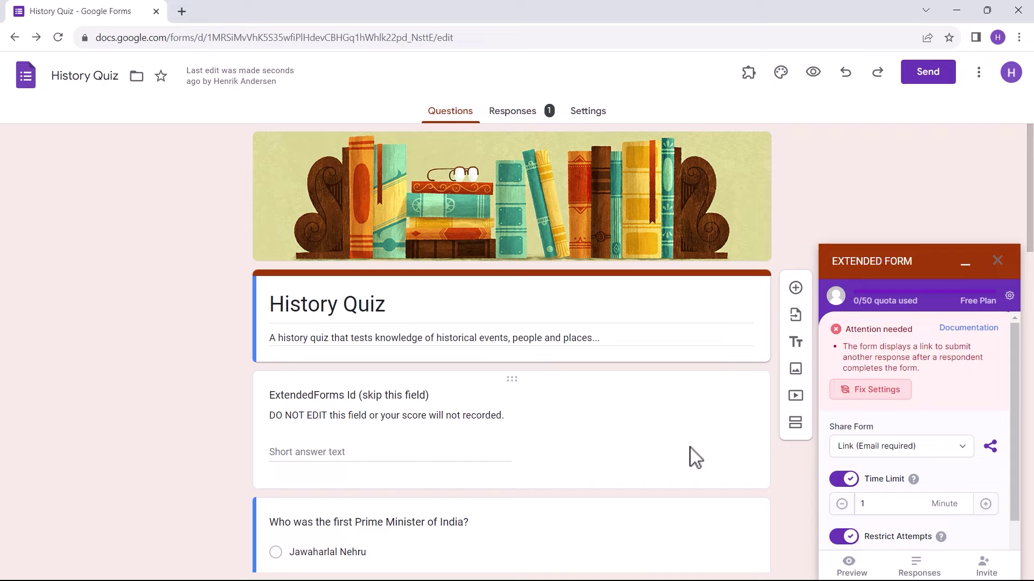
{"action": "left_click", "coordinate": [861, 391]}
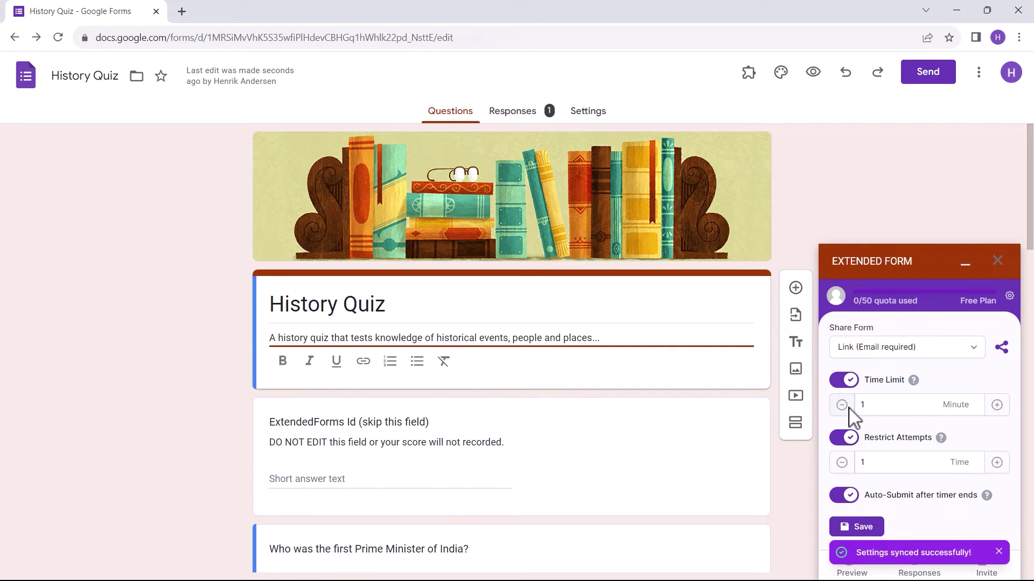
{"action": "left_click", "coordinate": [974, 348]}
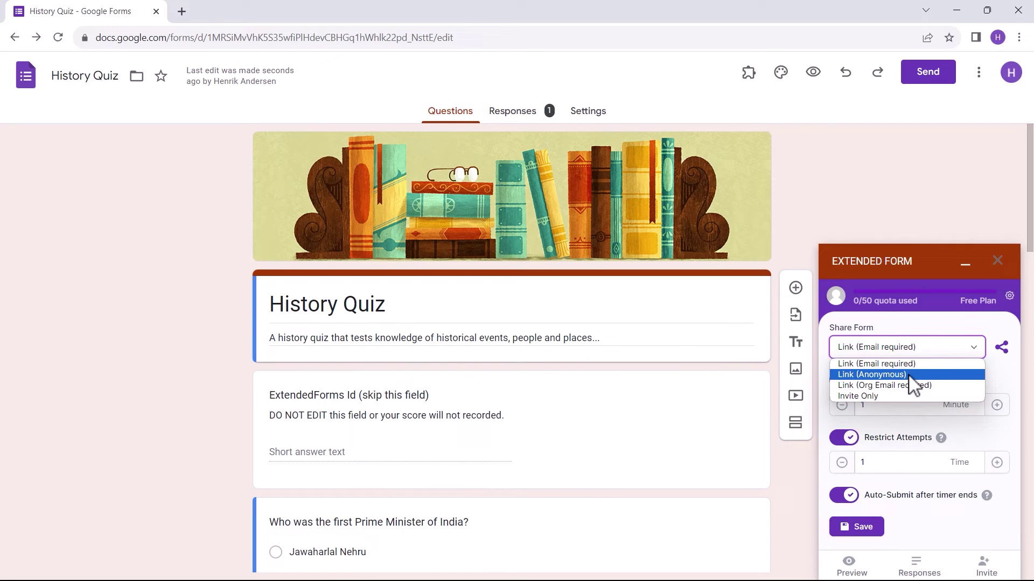
{"action": "left_click", "coordinate": [977, 348]}
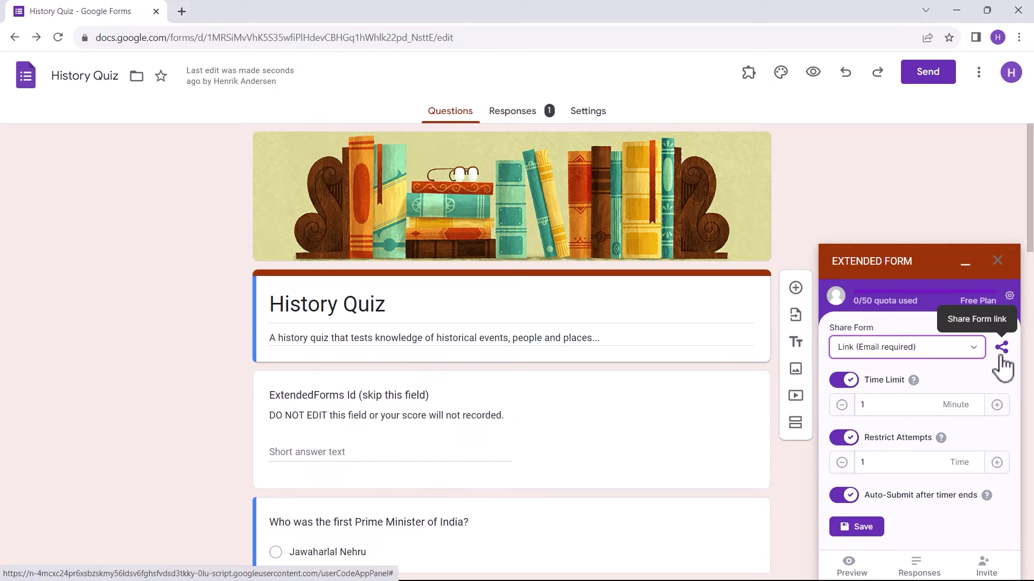
{"action": "left_click", "coordinate": [997, 405]}
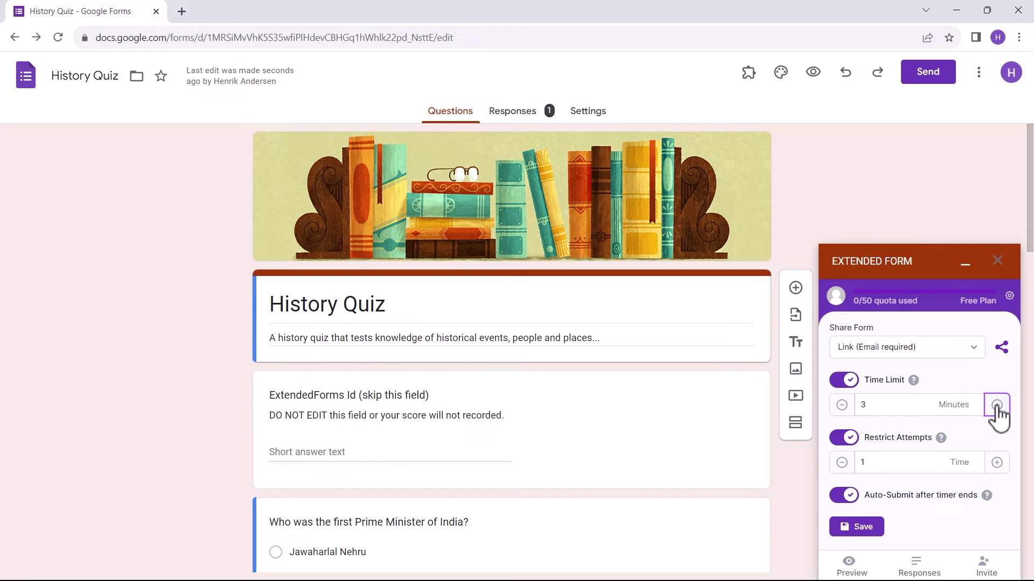
{"action": "left_click", "coordinate": [860, 533]}
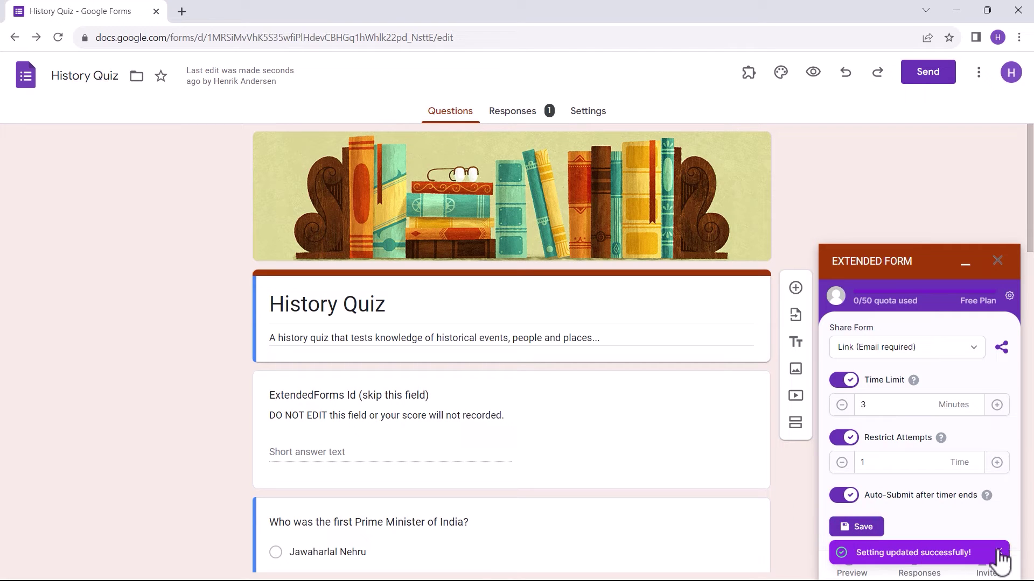
{"action": "left_click", "coordinate": [999, 553]}
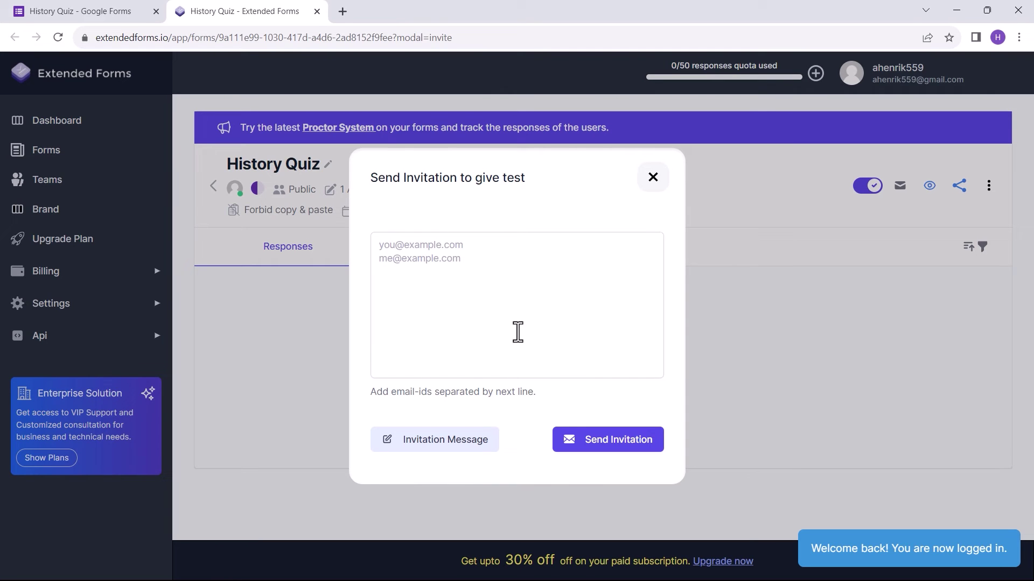
Step: Send the History Quiz invitation to the respondent's e-mail, then reopen and close the invitation form
{"action": "left_click", "coordinate": [458, 264]}
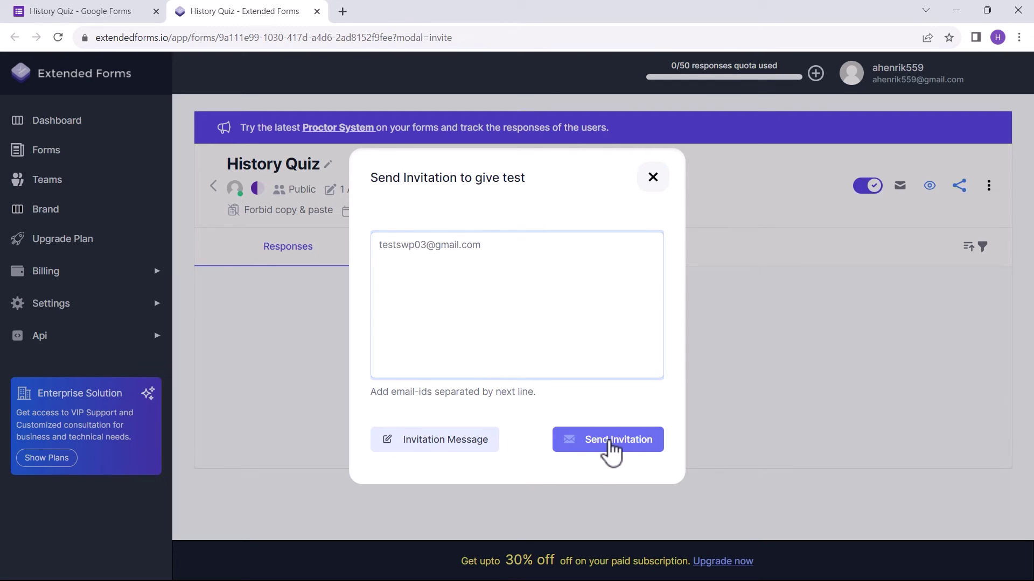
{"action": "left_click", "coordinate": [610, 441]}
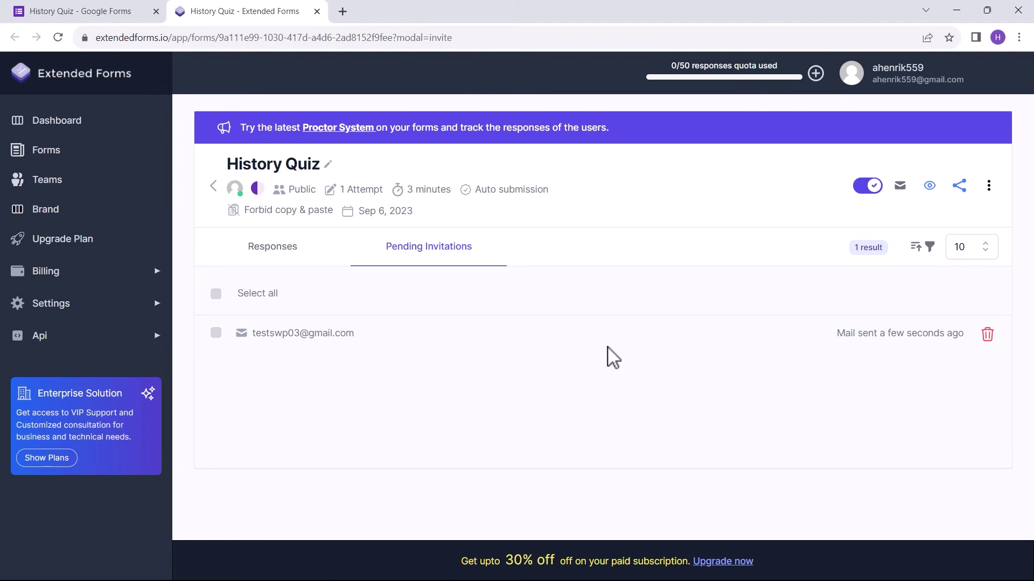
{"action": "left_click", "coordinate": [900, 187]}
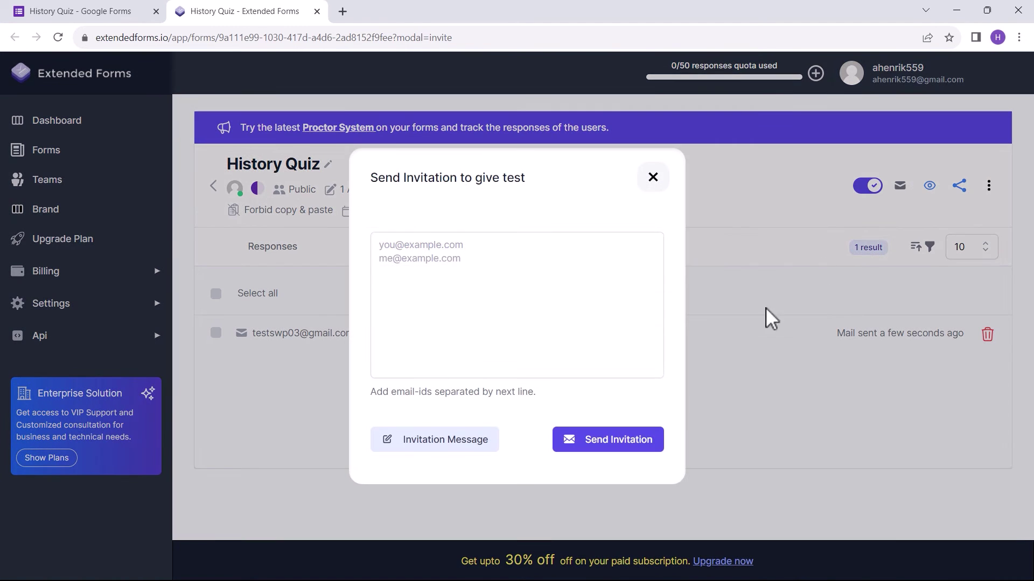
{"action": "left_click", "coordinate": [655, 182]}
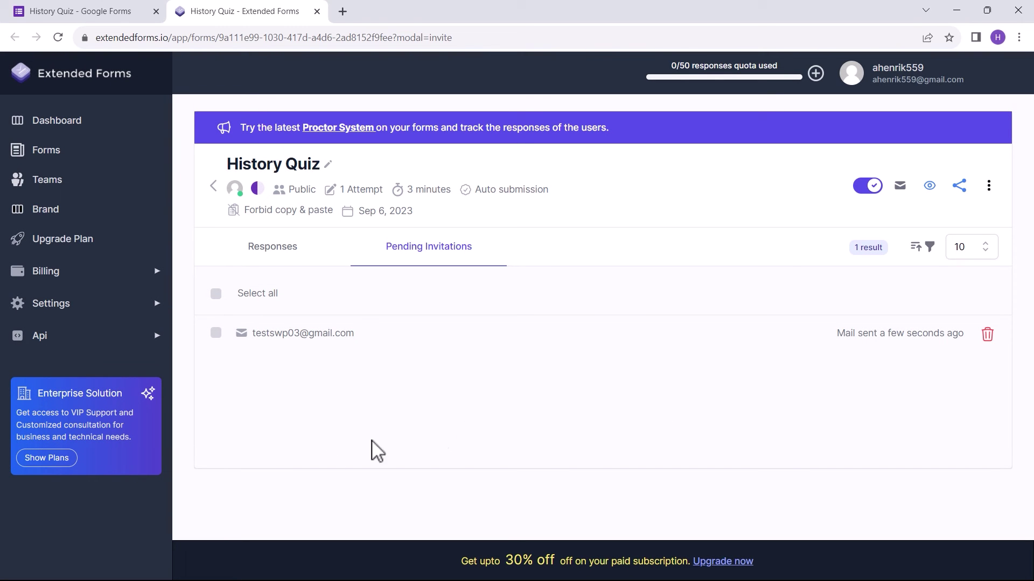
Step: Switch to the respondent's Gmail and open the ExtendedForms History Quiz invitation email
{"action": "key", "text": "alt+Tab"}
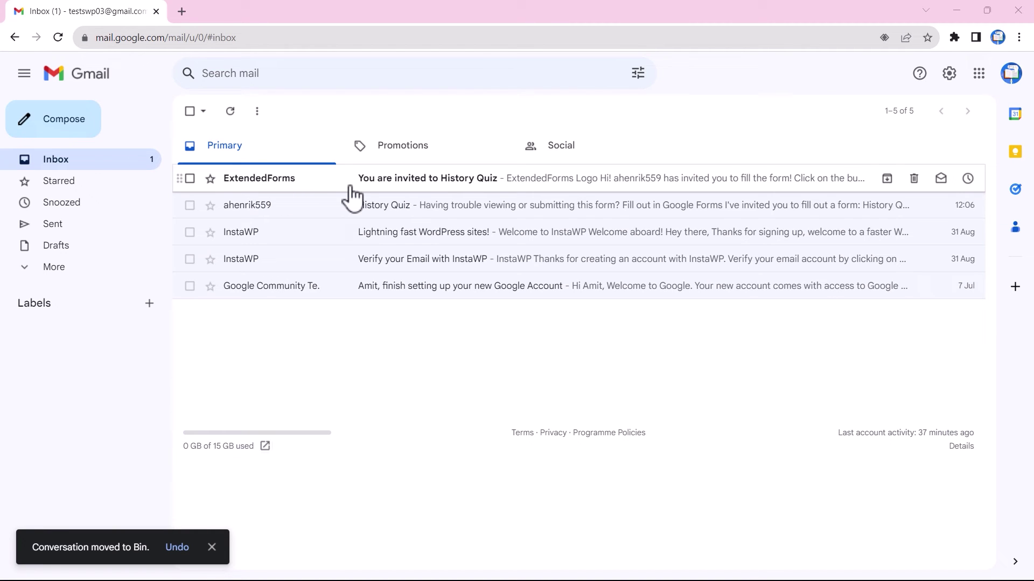
{"action": "left_click", "coordinate": [296, 186]}
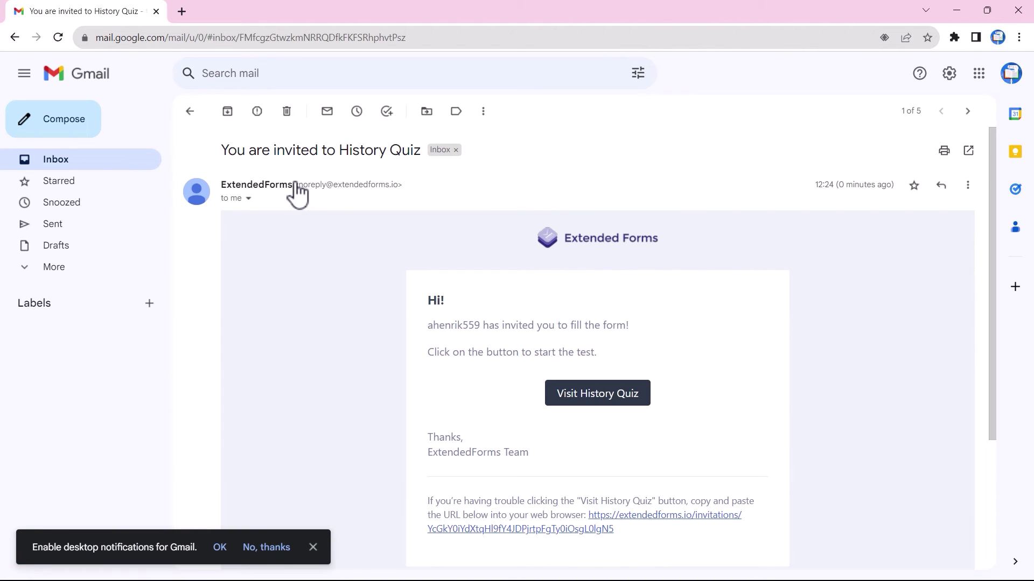
{"action": "scroll", "coordinate": [504, 385], "scroll_direction": "down", "scroll_amount": 3}
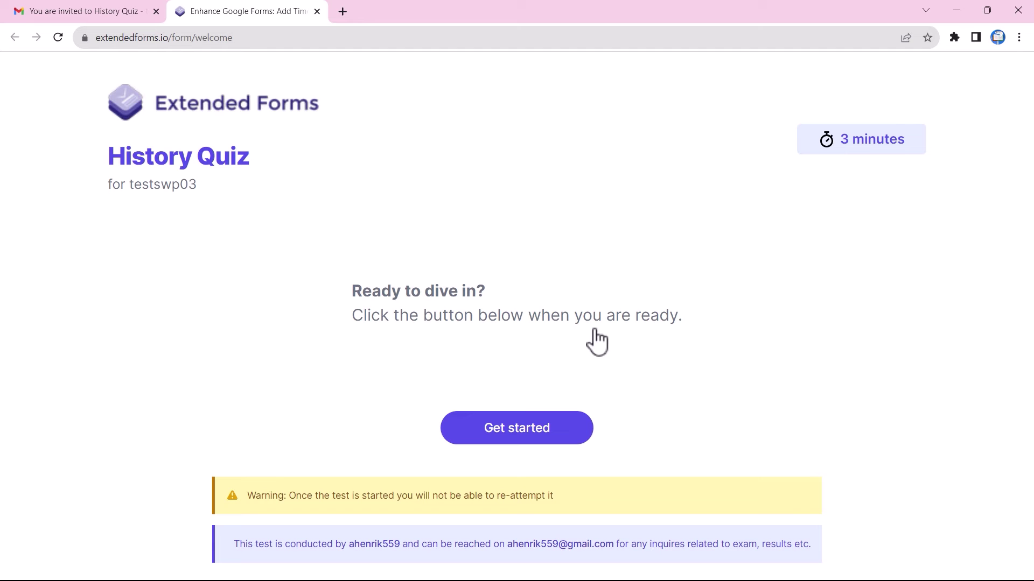
Step: Start the timed quiz and answer Mahatma Gandhi, Vasco da Gama and Cuneiform for the first three questions
{"action": "left_click", "coordinate": [530, 437]}
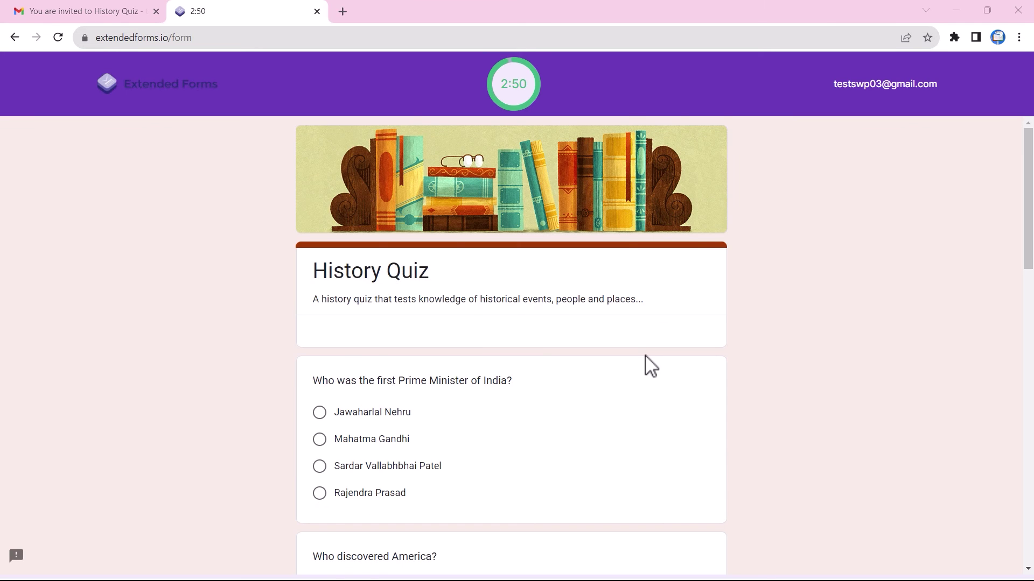
{"action": "left_click", "coordinate": [320, 436]}
{"action": "scroll", "coordinate": [346, 409], "scroll_direction": "down", "scroll_amount": 1}
{"action": "scroll", "coordinate": [346, 409], "scroll_direction": "down", "scroll_amount": 3}
{"action": "left_click", "coordinate": [323, 399]}
Step: Answer Mother Teresa and 1955, submit the quiz, and return to the owner's dashboard
{"action": "scroll", "coordinate": [337, 399], "scroll_direction": "down", "scroll_amount": 4}
{"action": "left_click", "coordinate": [320, 383]}
{"action": "scroll", "coordinate": [324, 378], "scroll_direction": "down", "scroll_amount": 4}
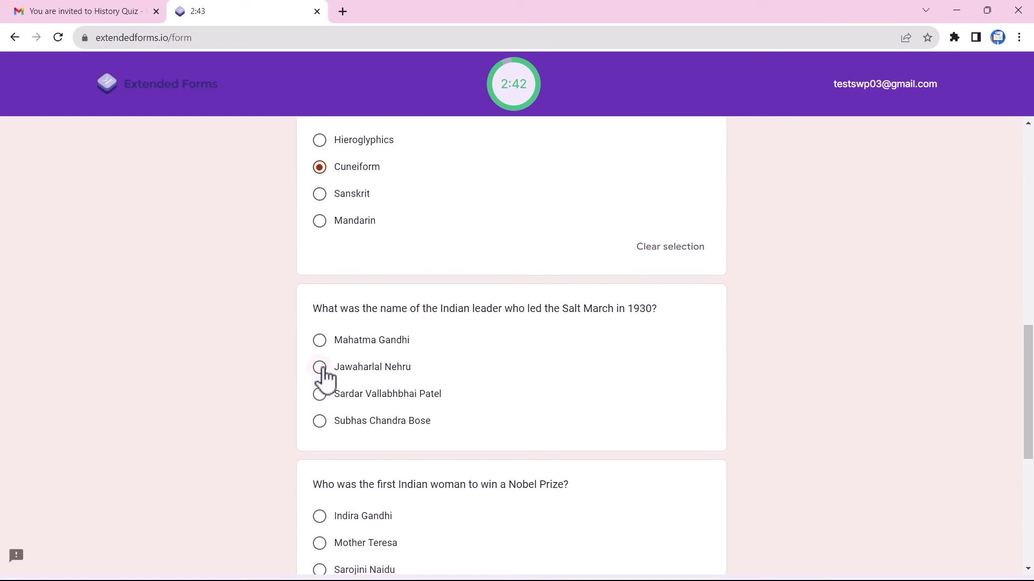
{"action": "scroll", "coordinate": [323, 377], "scroll_direction": "down", "scroll_amount": 3}
{"action": "left_click", "coordinate": [323, 381]}
{"action": "scroll", "coordinate": [337, 413], "scroll_direction": "down", "scroll_amount": 3}
{"action": "left_click", "coordinate": [320, 457]}
{"action": "scroll", "coordinate": [337, 458], "scroll_direction": "down", "scroll_amount": 1}
{"action": "left_click", "coordinate": [337, 493]}
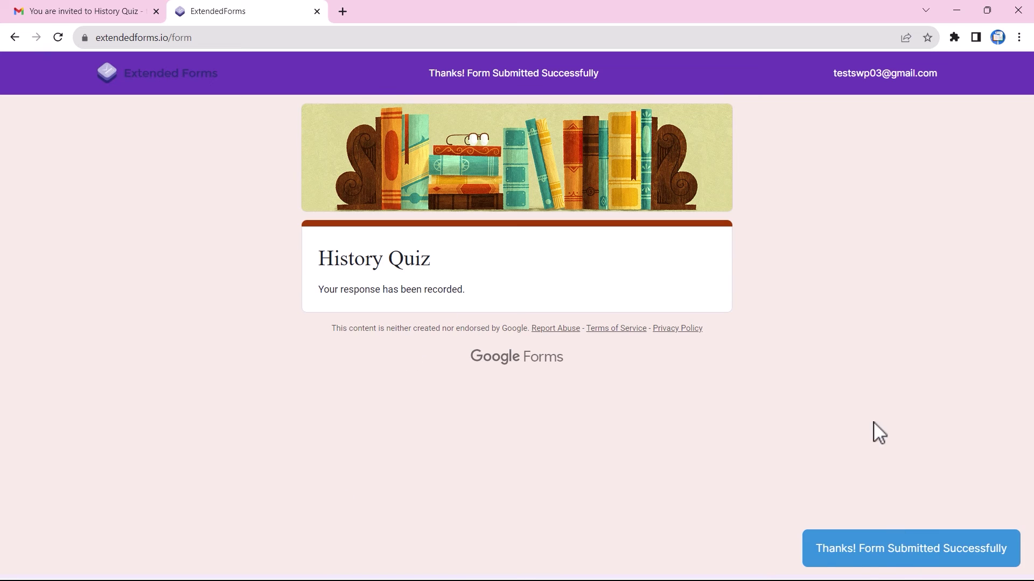
{"action": "key", "text": "alt+Tab"}
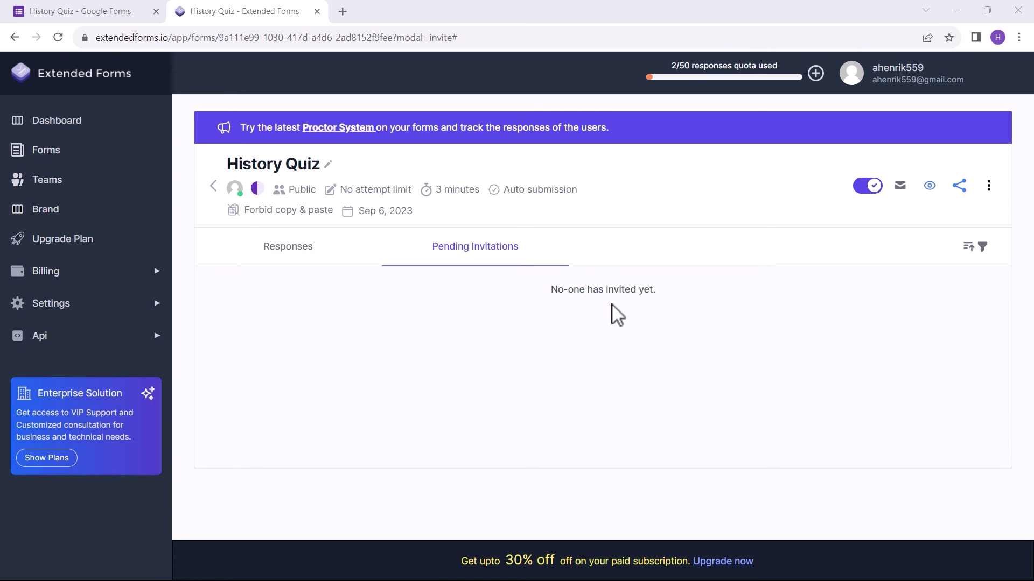
Step: Open the respondent's tracking report from the Responses list, then go back to the list
{"action": "left_click", "coordinate": [292, 256]}
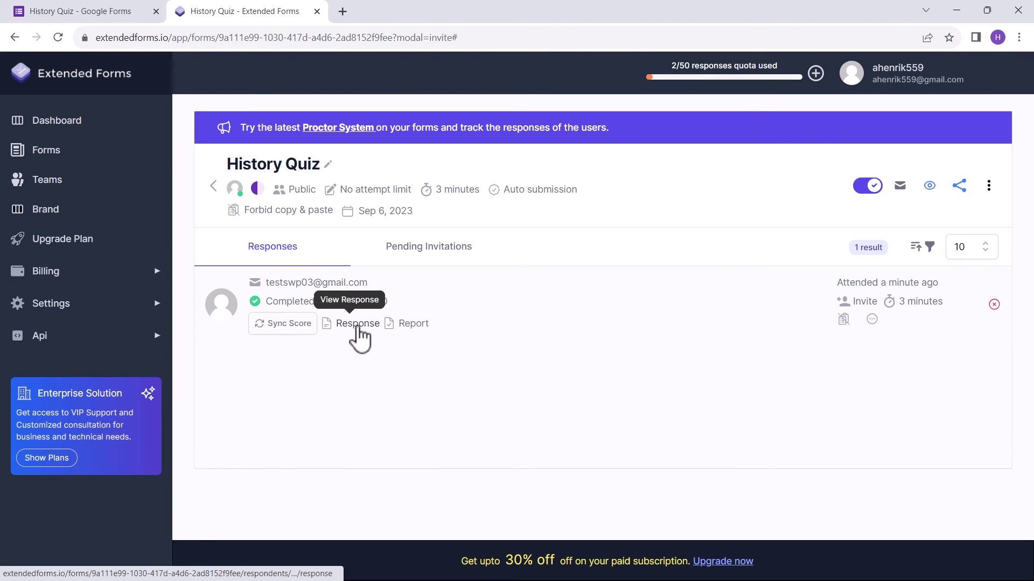
{"action": "left_click", "coordinate": [416, 329]}
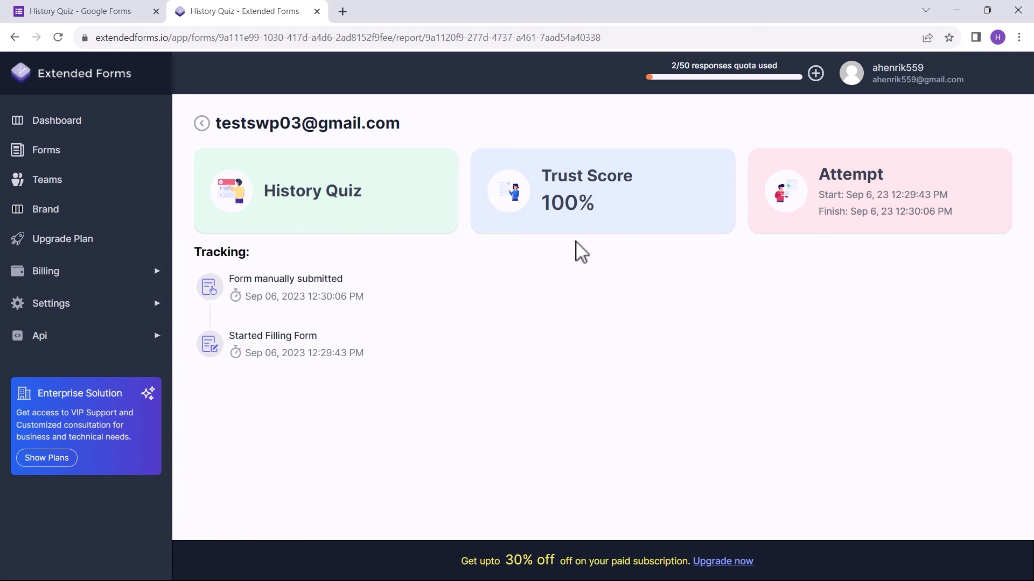
{"action": "left_click", "coordinate": [202, 124]}
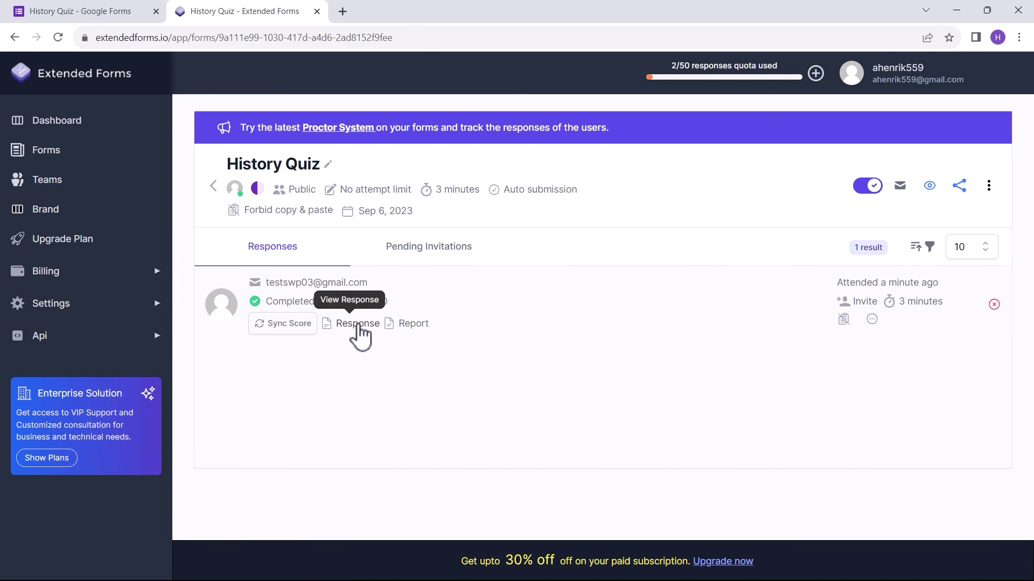
Step: Open the respondent's submitted answers in a new tab and scroll through them
{"action": "left_click", "coordinate": [358, 325]}
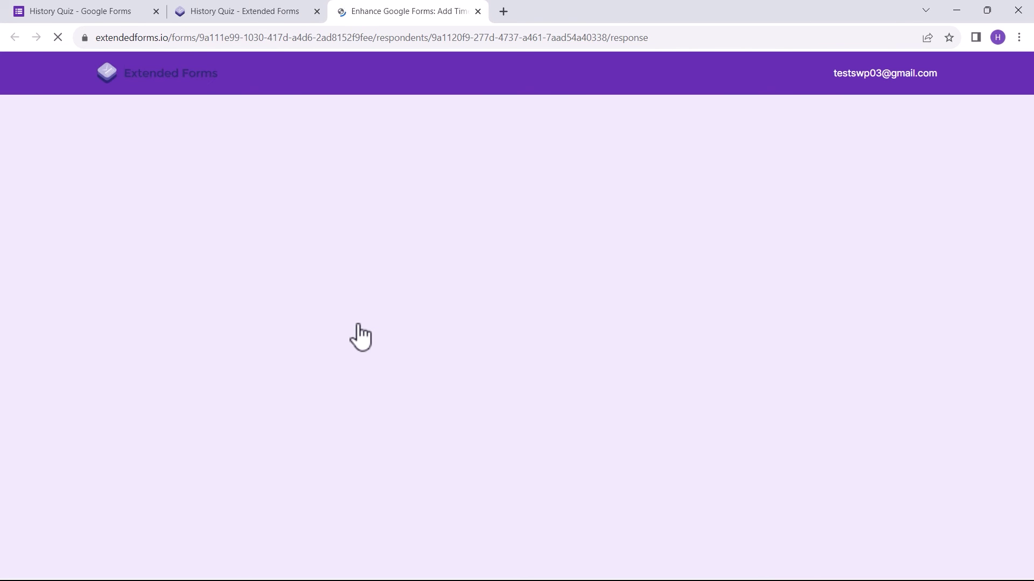
{"action": "scroll", "coordinate": [587, 366], "scroll_direction": "down", "scroll_amount": 1}
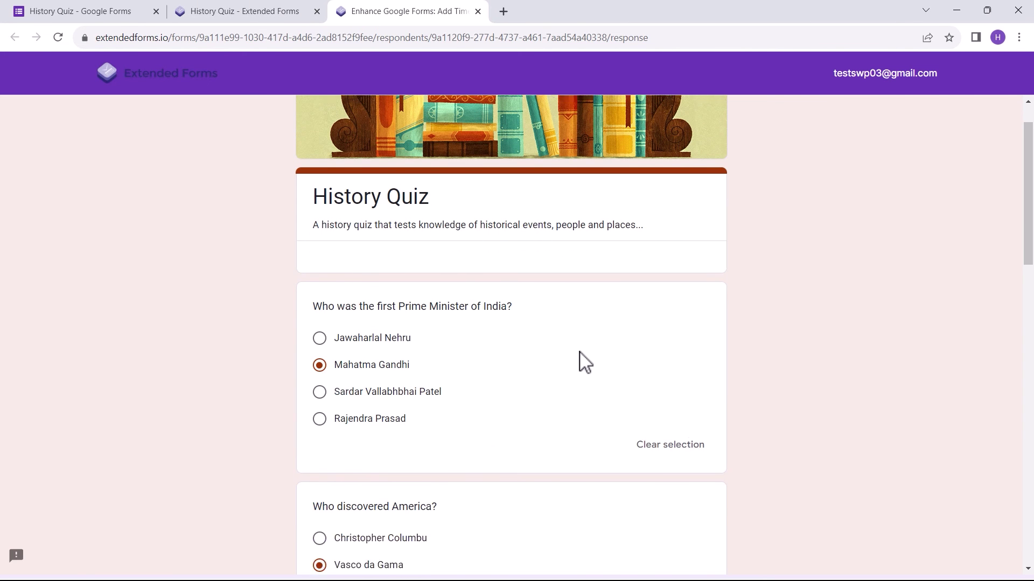
{"action": "scroll", "coordinate": [585, 362], "scroll_direction": "down", "scroll_amount": 19}
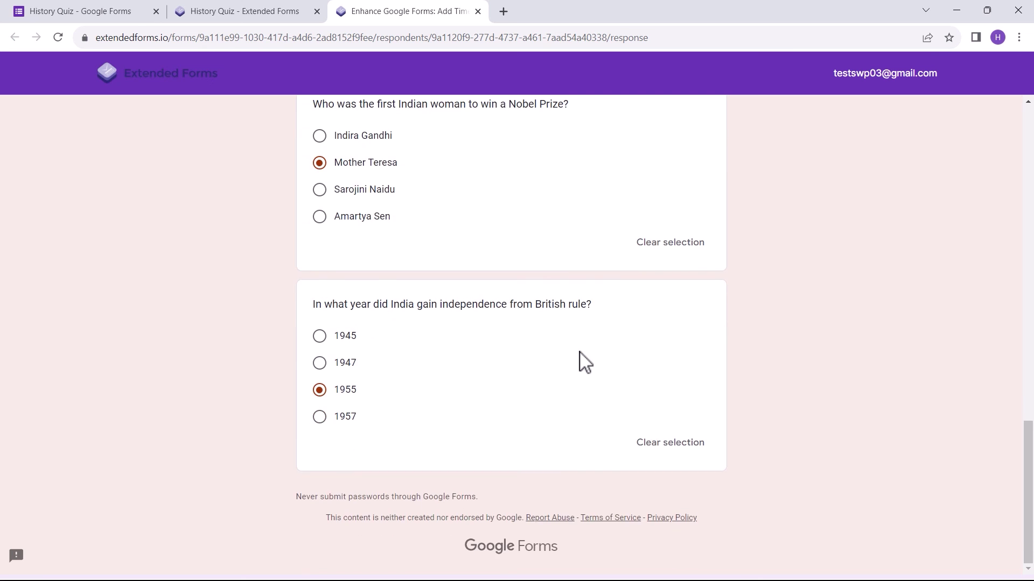
{"action": "scroll", "coordinate": [585, 362], "scroll_direction": "up", "scroll_amount": 20}
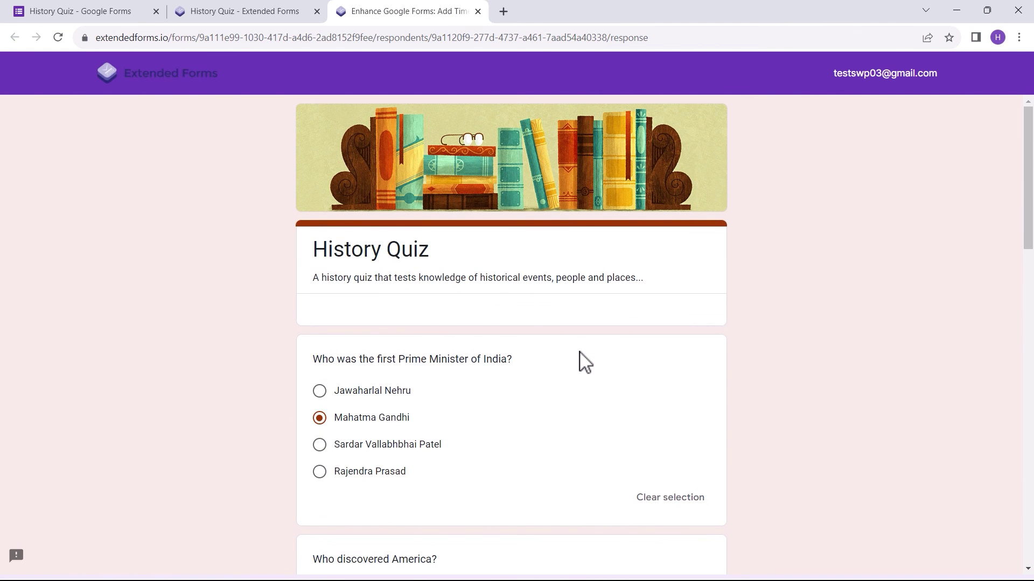